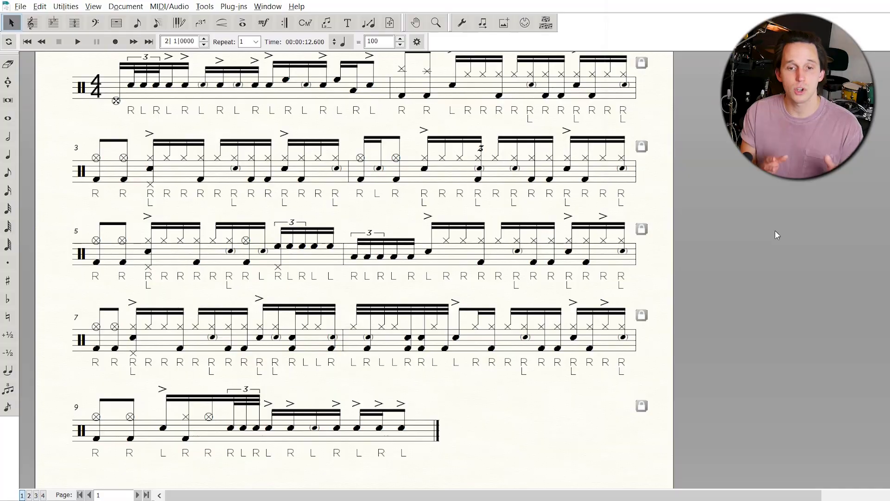
scroll(678, 258, "up", 5)
scroll(678, 257, "up", 3)
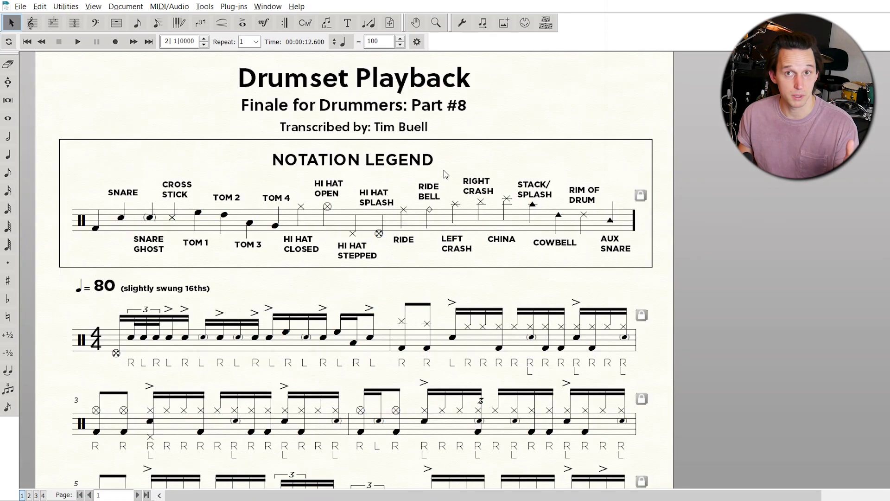
scroll(344, 203, "down", 2)
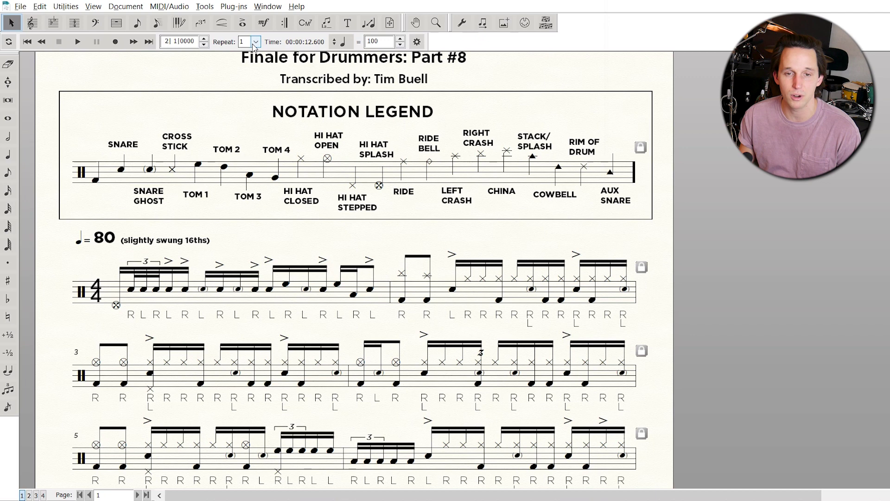
Step: Hide the Playback Controls and show them again
left_click(267, 7)
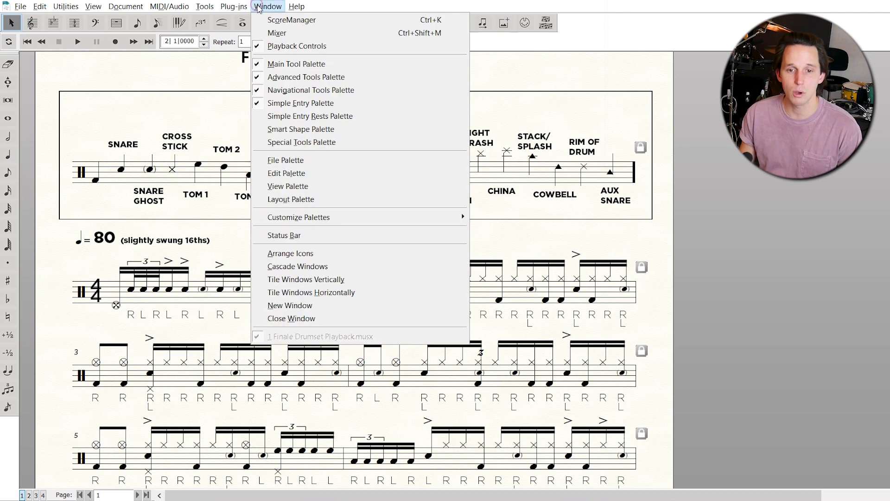
left_click(292, 45)
left_click(268, 6)
left_click(292, 46)
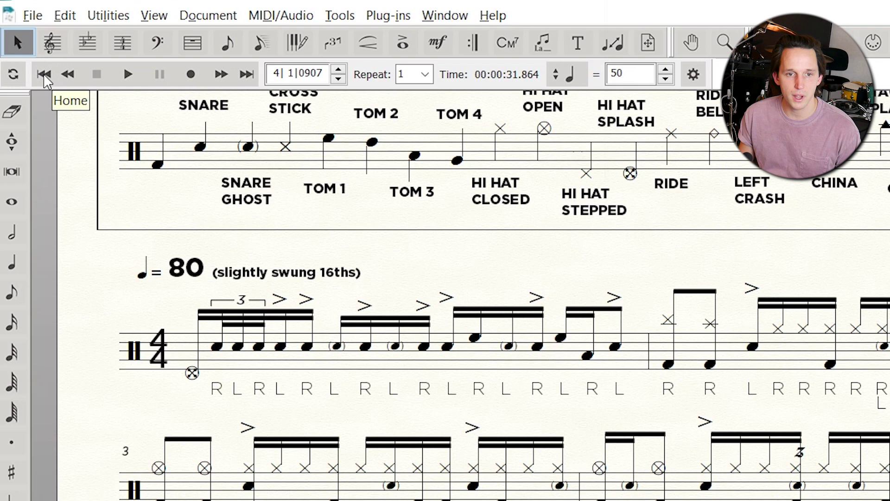
Step: Rewind the playback position to the beginning of the piece and fast-forward it to measure 5
left_click(42, 74)
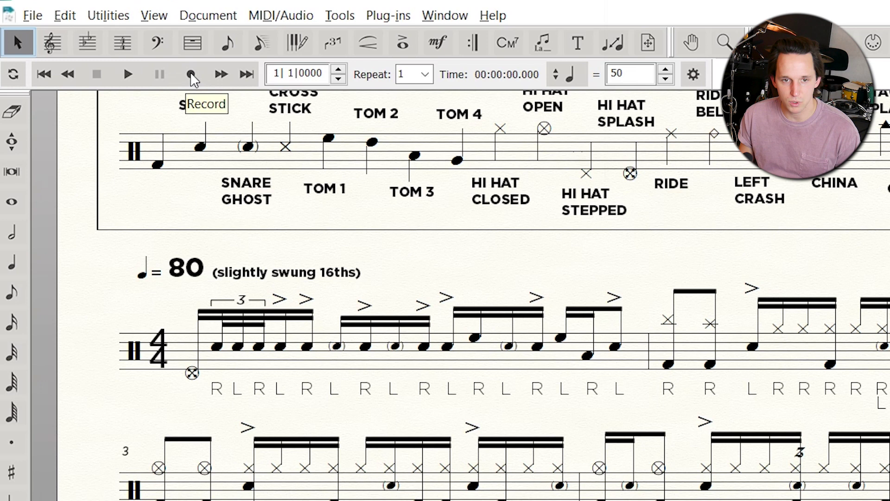
left_click(220, 74)
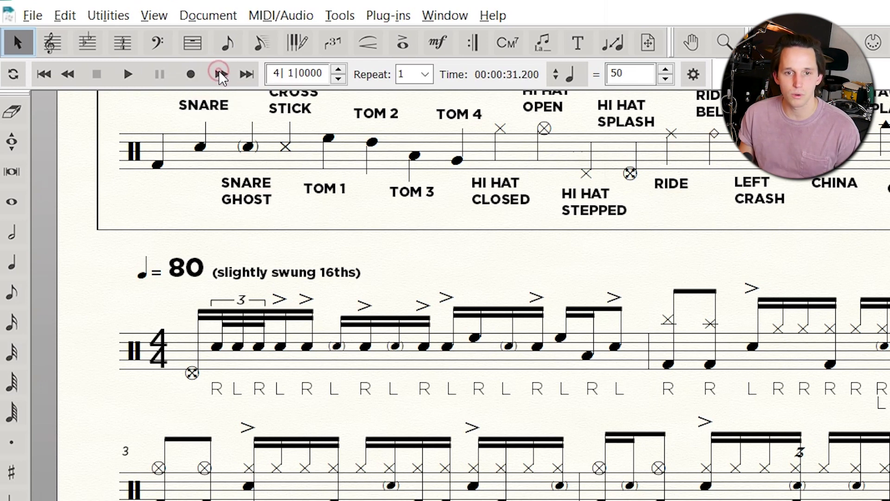
left_click(220, 73)
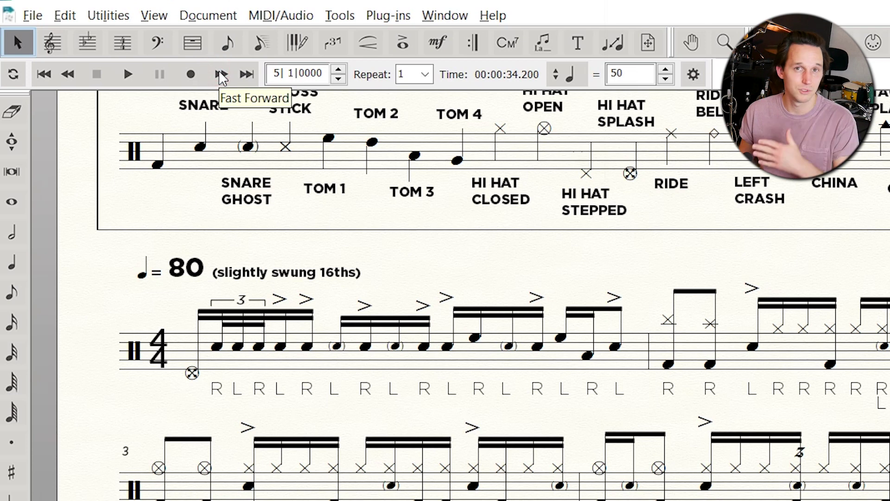
Step: Jump the playback position to the end of the piece and step the counter back to measure 7
left_click(246, 74)
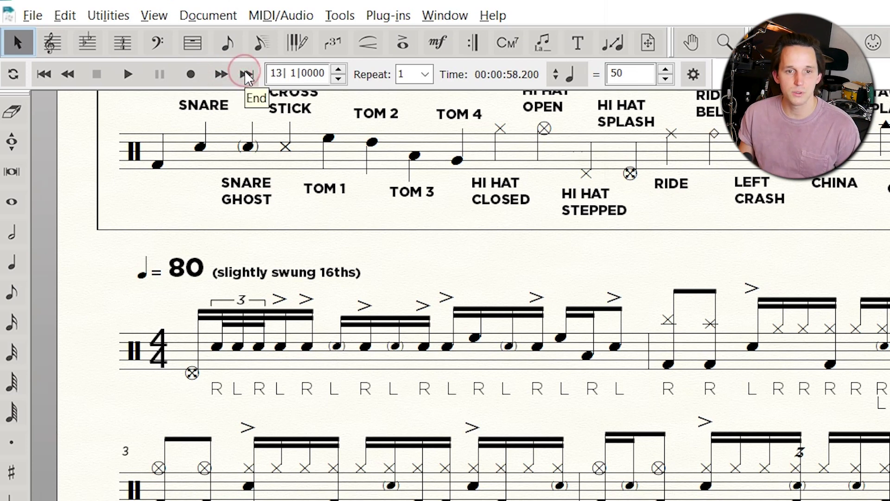
left_click_drag(276, 72, 335, 79)
left_click(281, 74)
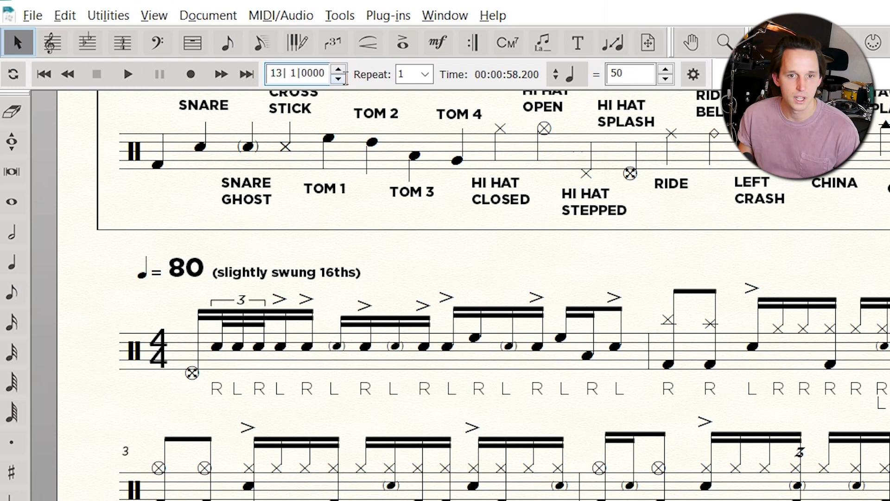
left_click(339, 78)
left_click(338, 78)
left_click(338, 78)
left_click(338, 79)
left_click(339, 79)
left_click(339, 79)
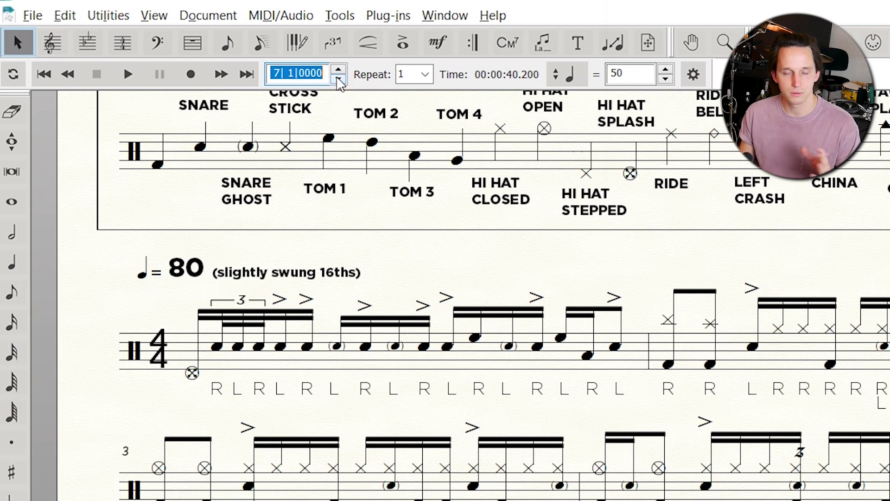
Step: Check the repeat and beat-unit choices of the playback controls and set the quarter-note playback tempo to 100
left_click(425, 75)
left_click(426, 79)
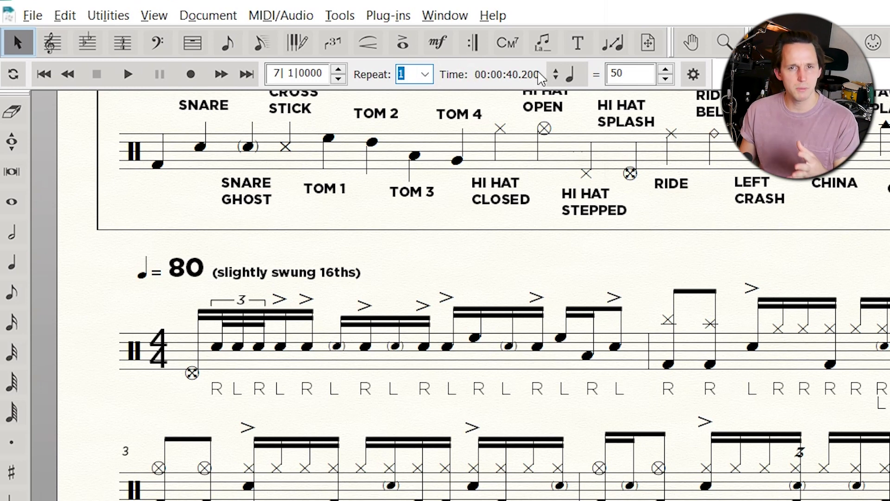
left_click(561, 74)
left_click(561, 75)
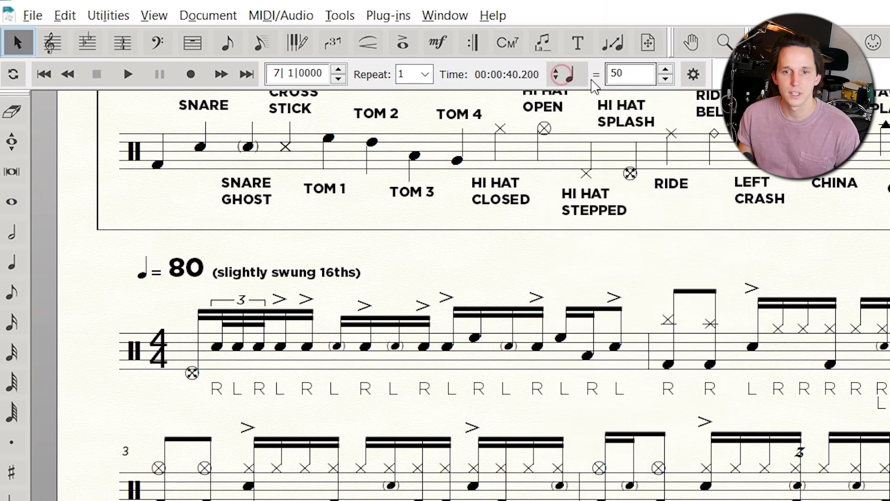
double_click(617, 73)
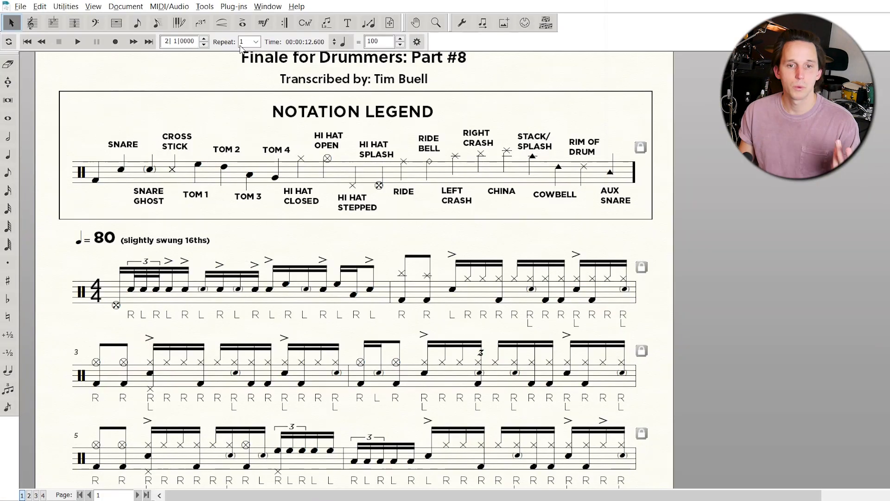
type("100")
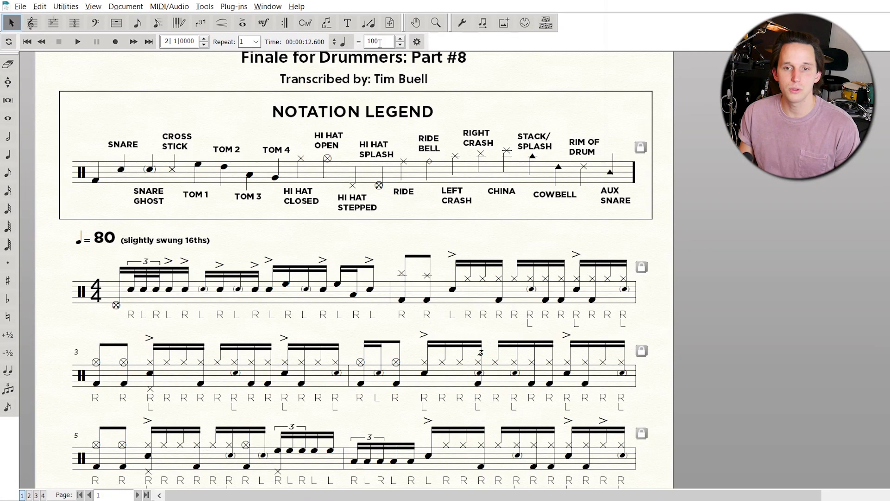
Step: In the playback settings, switch the start point to a fixed measure, return it to the current counter setting, and accept
left_click(417, 42)
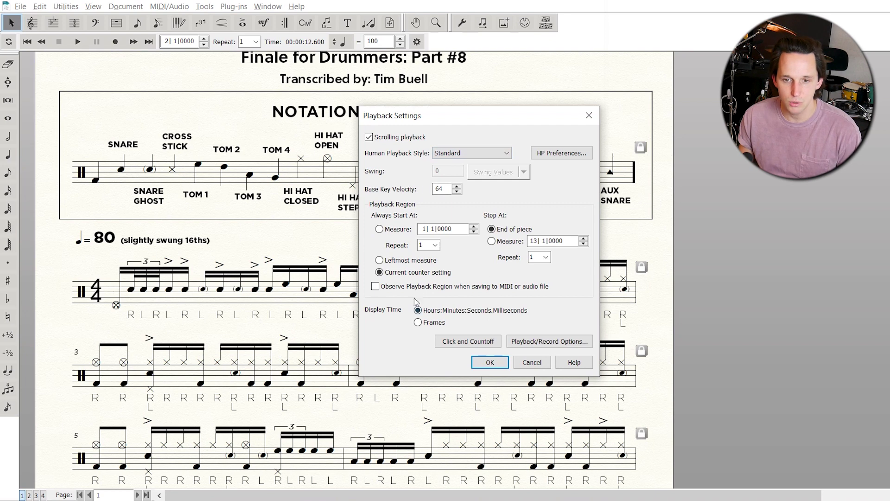
left_click(589, 115)
left_click(417, 42)
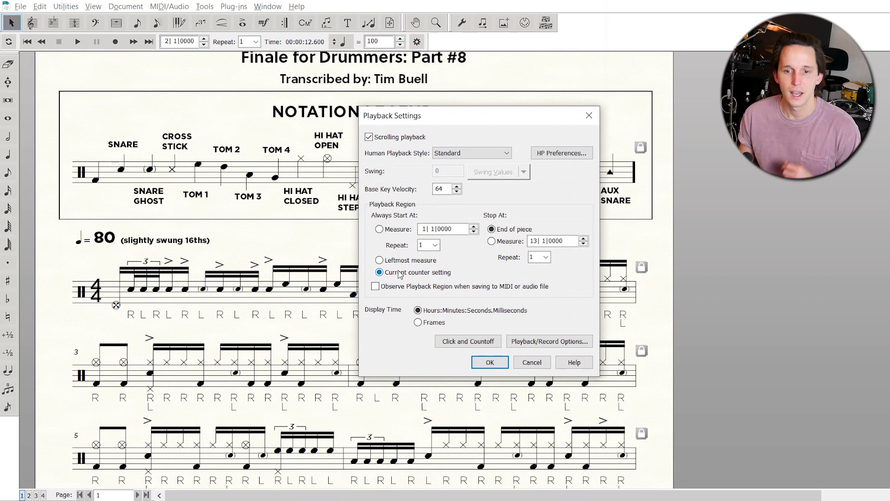
left_click(383, 229)
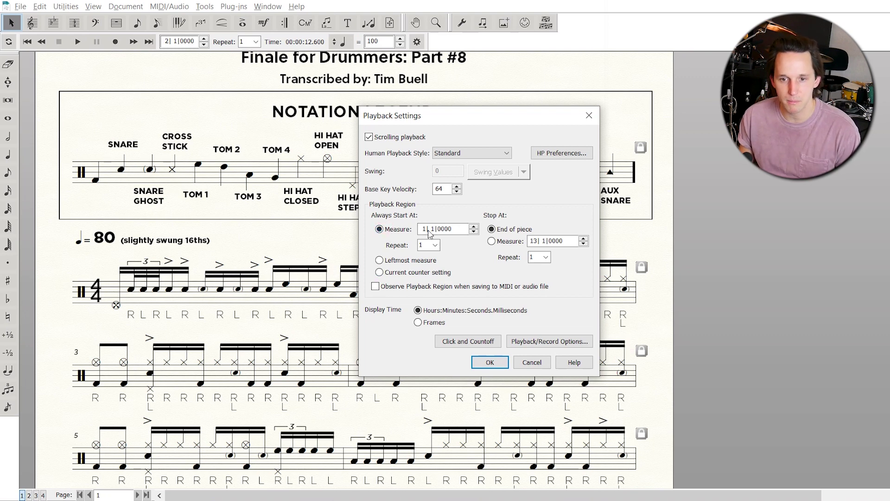
left_click(379, 273)
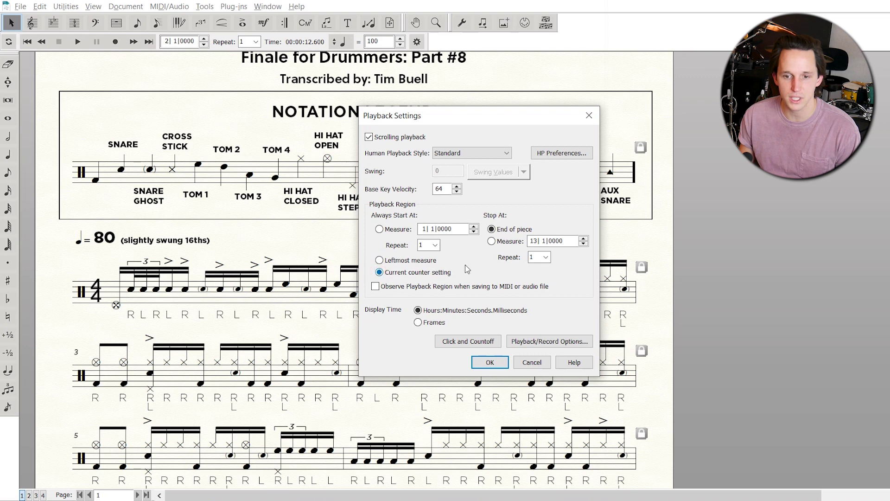
left_click(490, 362)
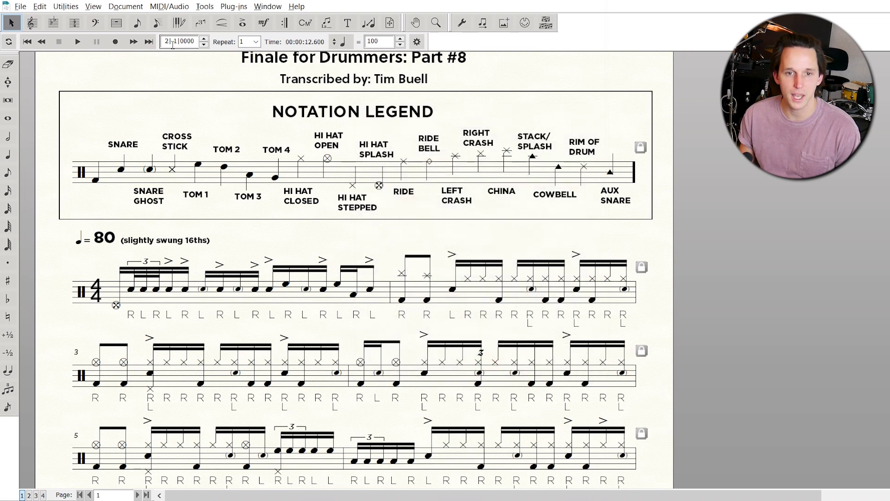
Step: Step the playback counter up to measure 3 and back down to measure 2
left_click_drag(165, 41, 200, 42)
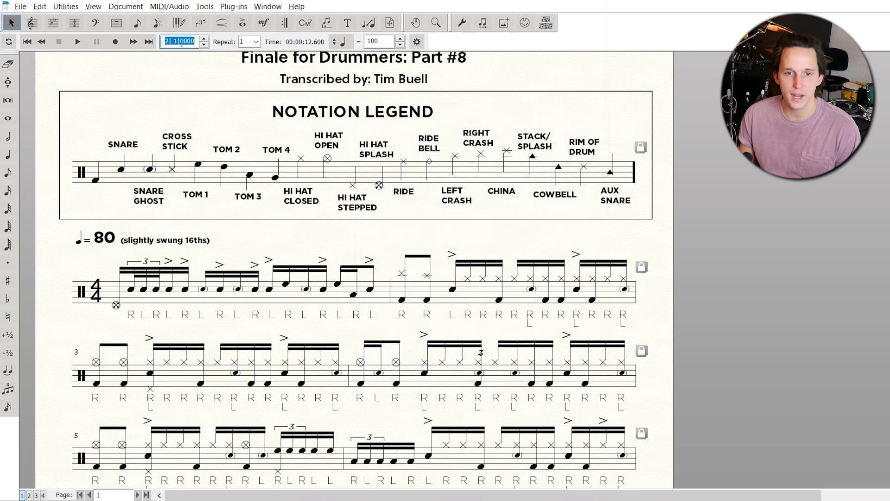
left_click(204, 40)
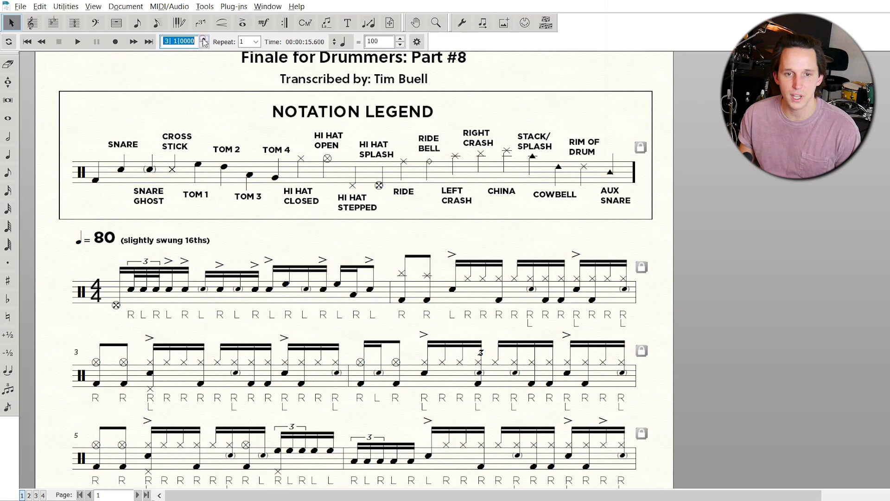
left_click(203, 44)
left_click(203, 44)
left_click(203, 43)
left_click(203, 43)
left_click(203, 40)
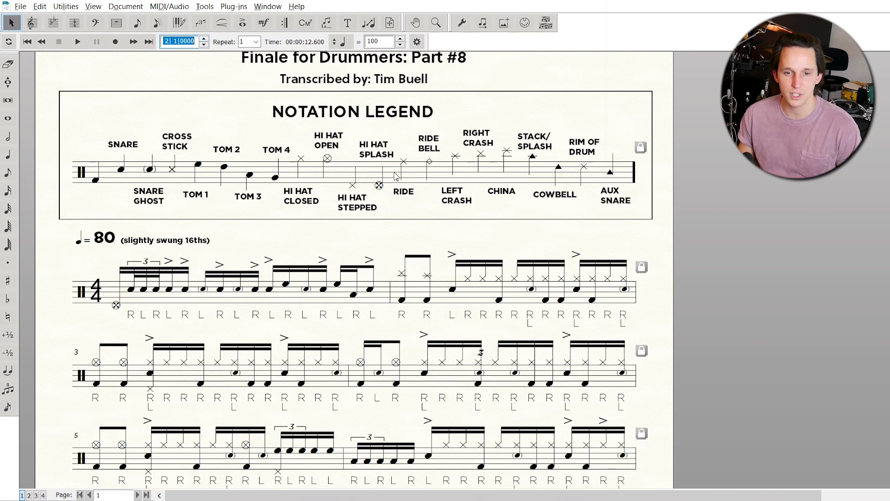
Step: Enable the audio device in the Audio Setup and check the audio driver choices, keeping DirectSound
scroll(392, 190, "down", 1)
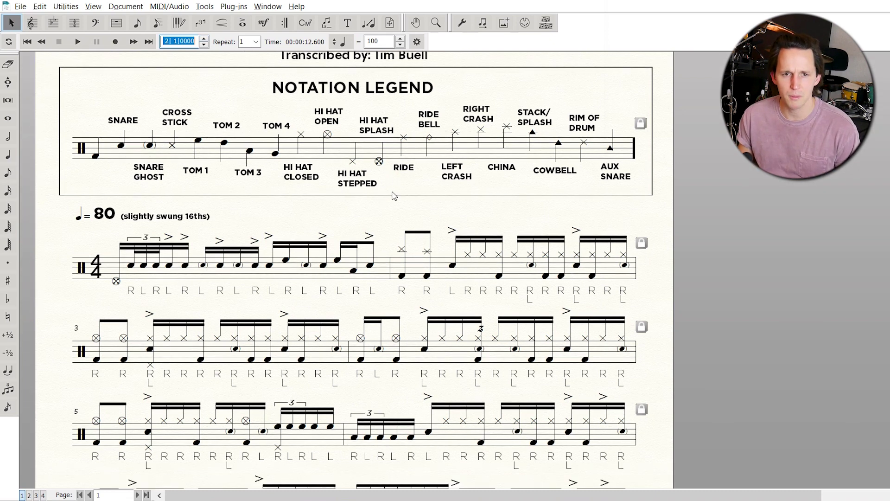
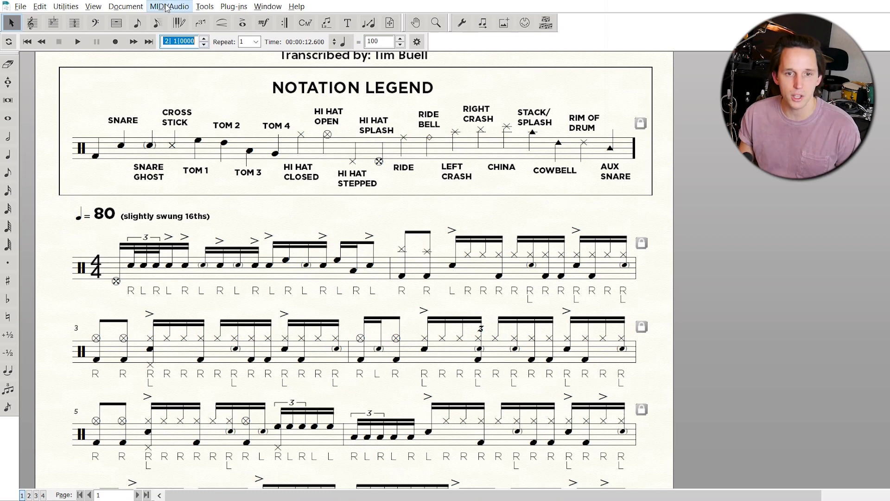
left_click(166, 6)
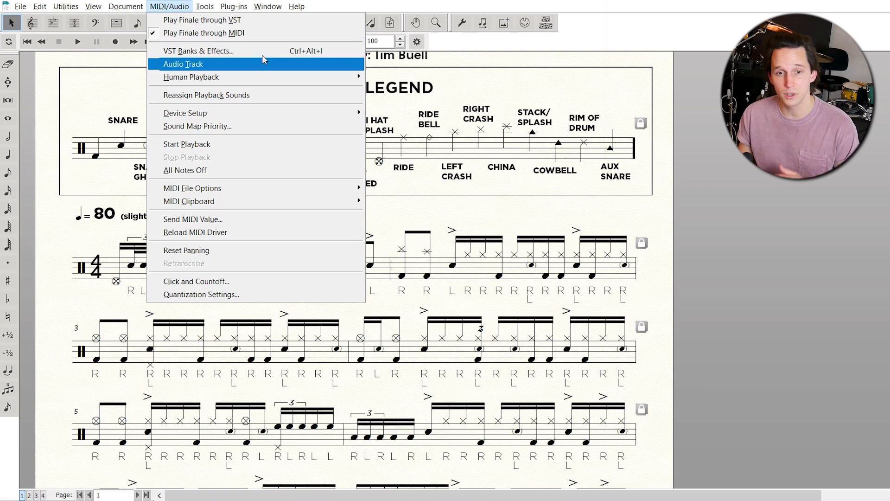
mouse_move(247, 117)
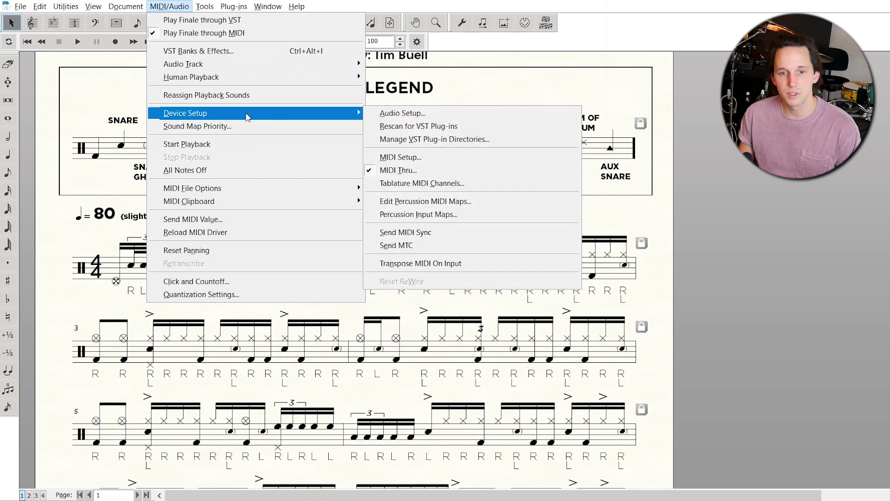
left_click(400, 114)
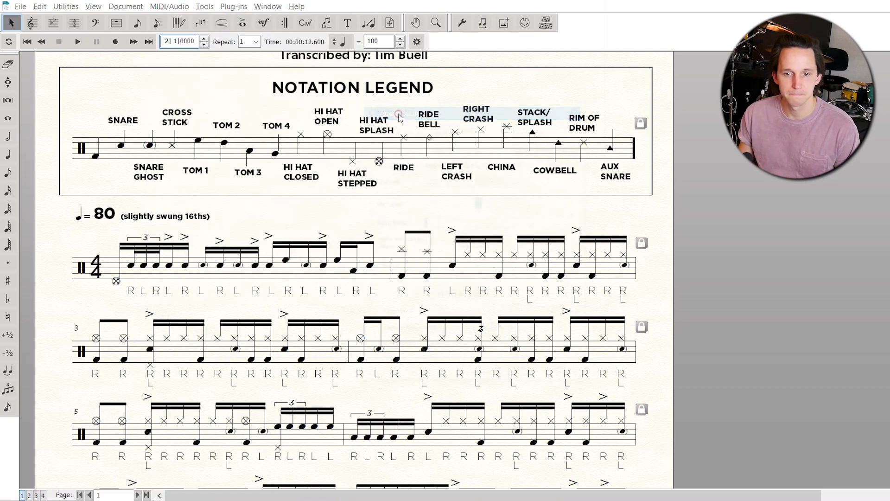
left_click(500, 128)
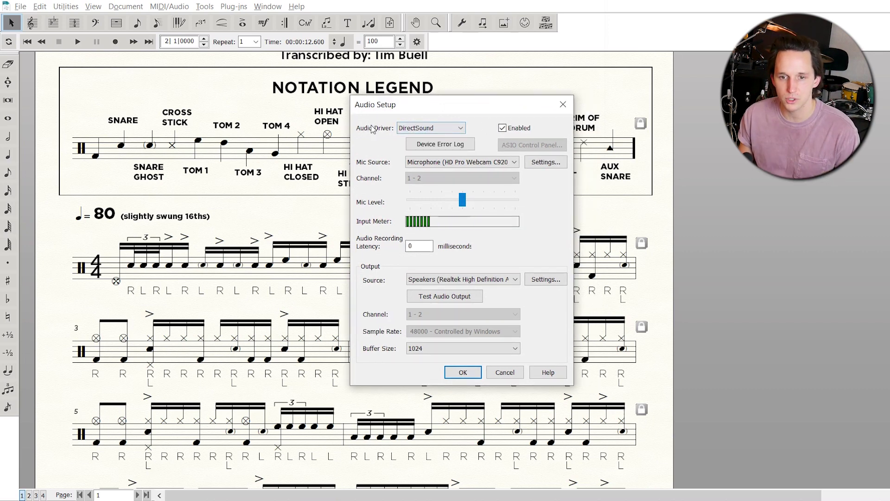
left_click(405, 124)
left_click(480, 106)
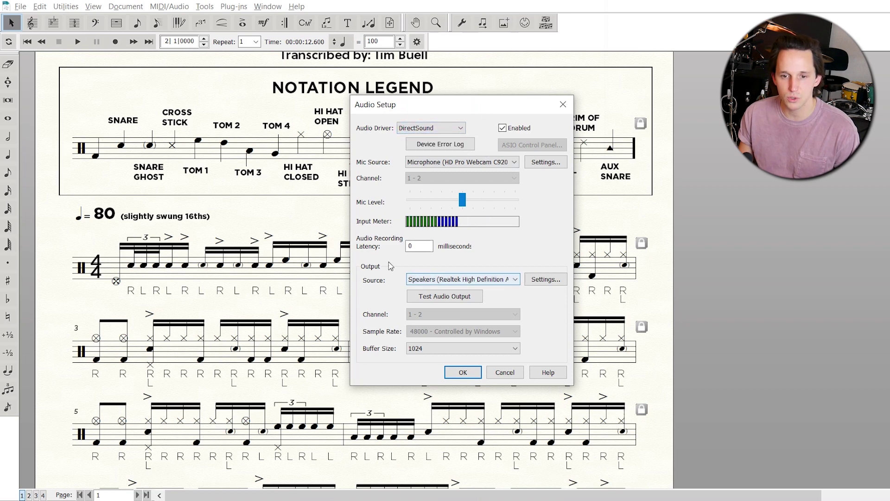
Step: Check the available audio output sources, keep the Realtek speakers, and accept the audio setup
left_click(437, 278)
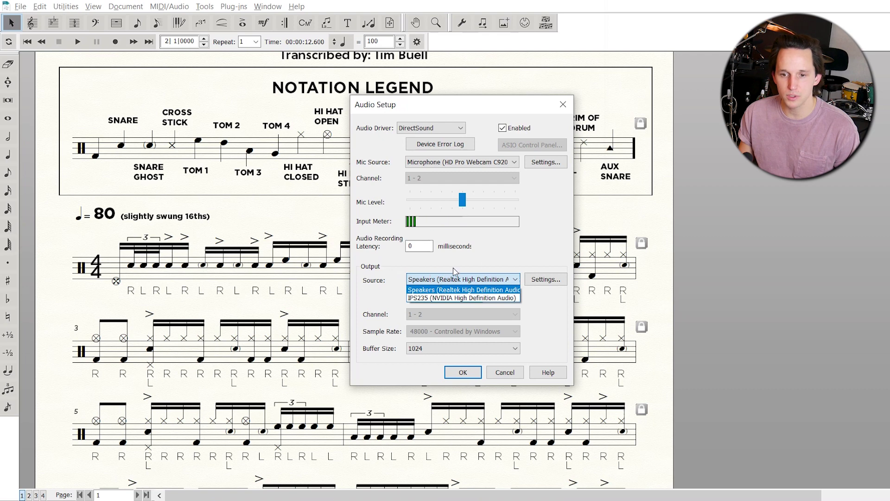
left_click(507, 253)
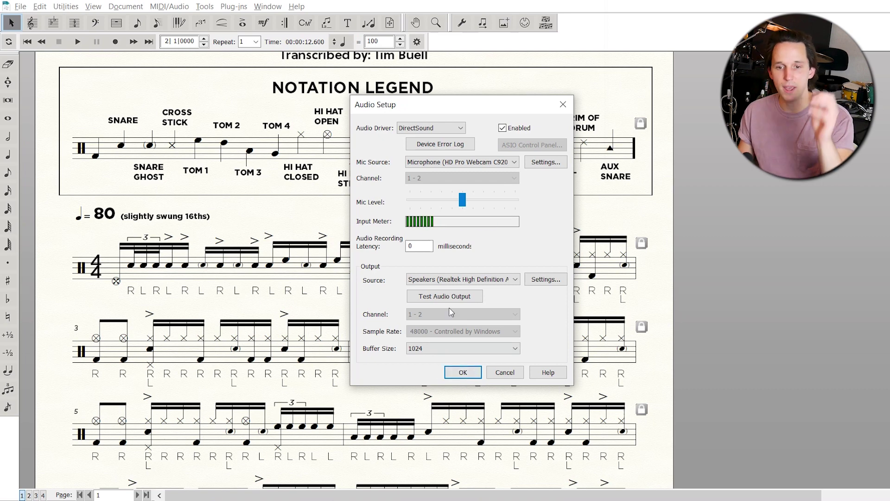
left_click(469, 373)
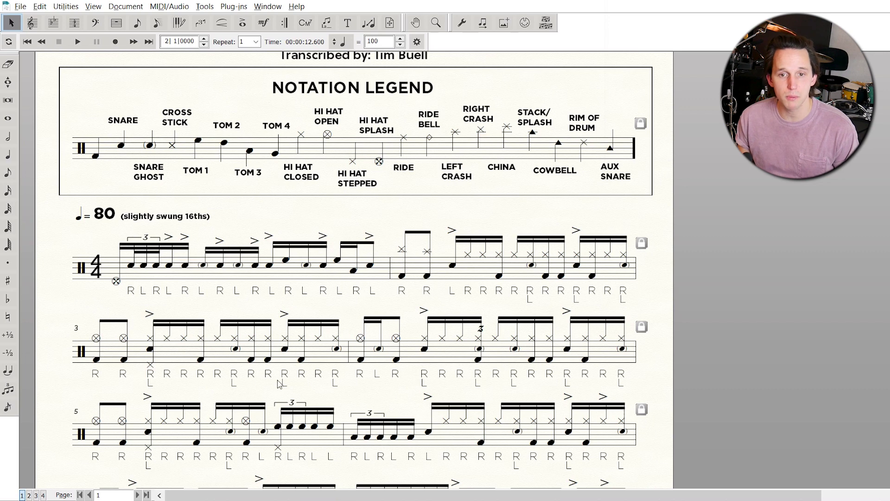
Step: Set the quarter-note playback tempo to 200, leaving the score's tempo marking unselected
left_click(104, 217)
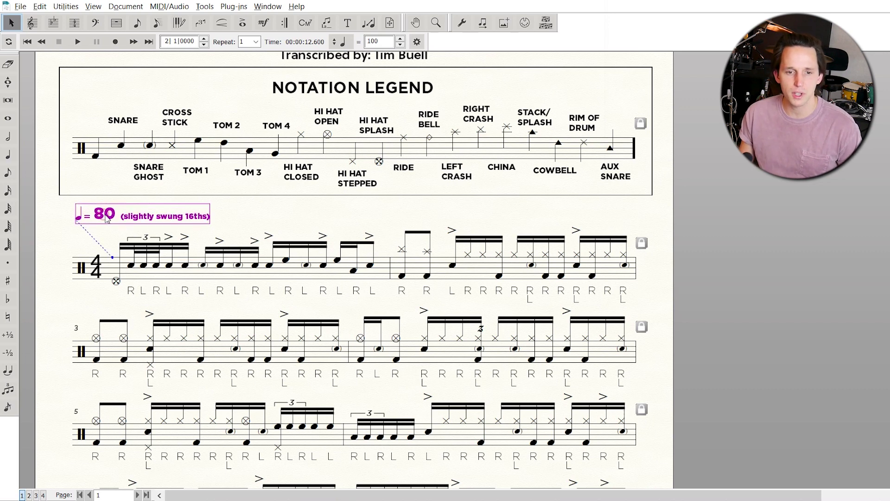
left_click(249, 214)
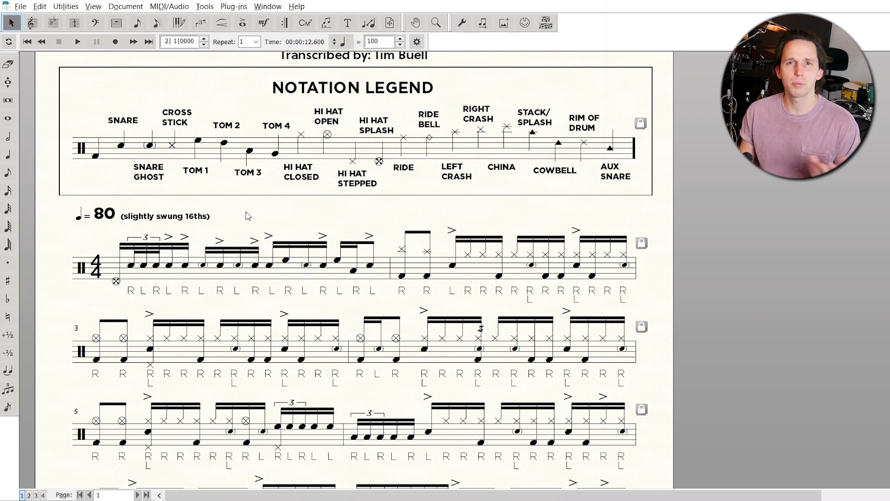
double_click(378, 41)
type("22")
key("BackSpace")
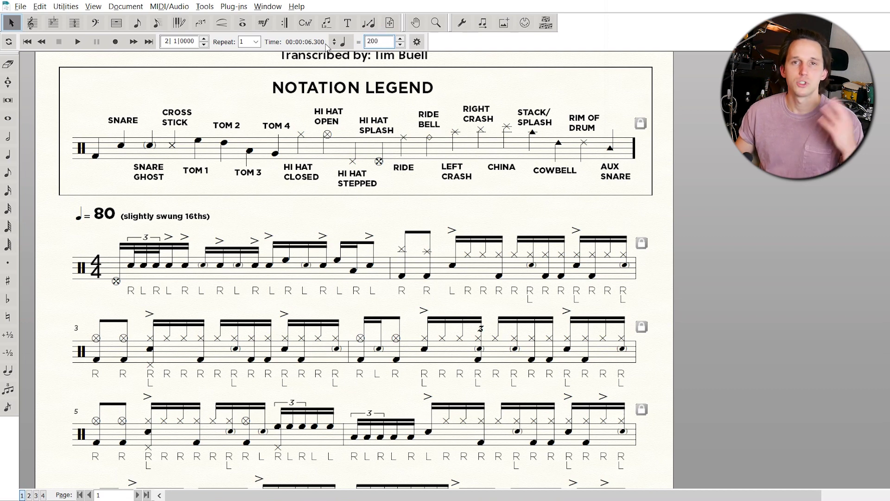
Step: Play the score from measure 2 at a playback tempo of 200, and stop playback after a short passage
type("00")
double_click(376, 41)
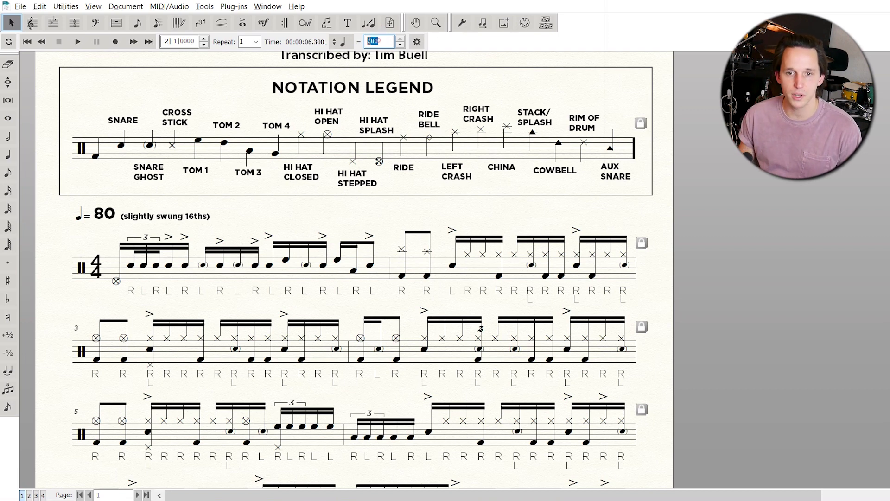
left_click(77, 42)
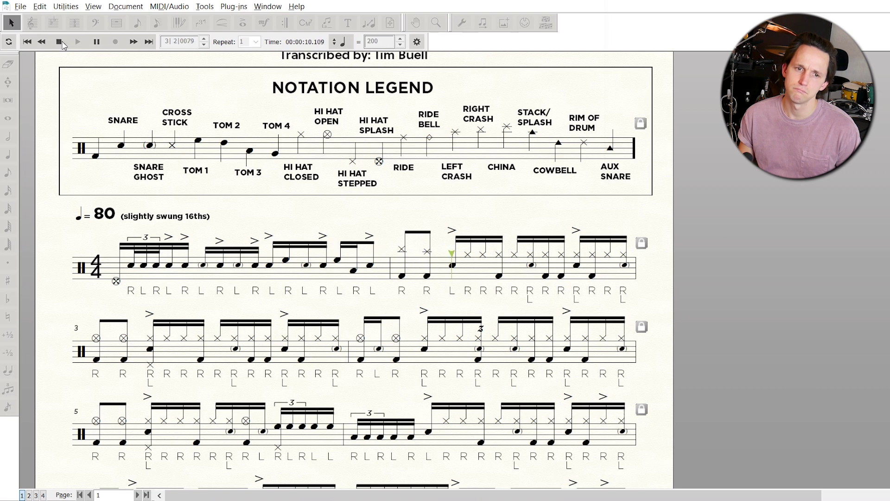
left_click(62, 42)
Step: Set the playback tempo to 80, play a short passage from measure 3, and stop playback
left_click_drag(386, 41, 359, 41)
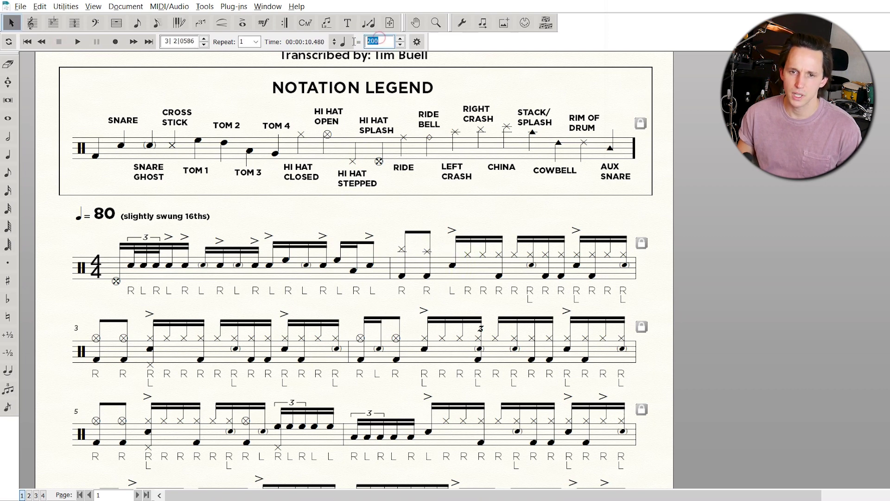
type("80")
left_click(78, 42)
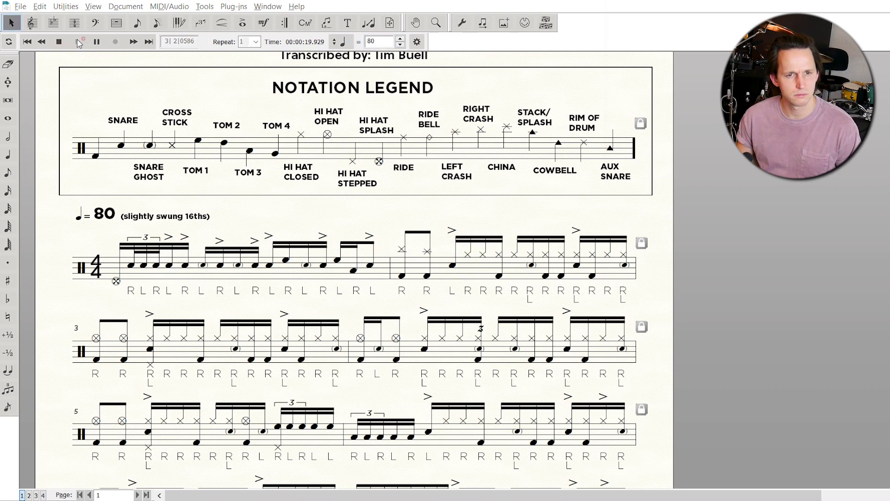
left_click(60, 42)
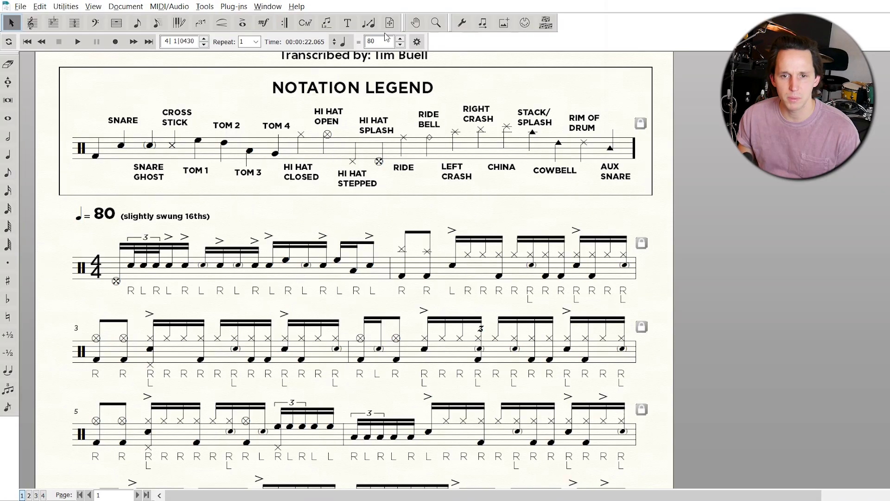
Step: Clear the MIDI data from the entire score, including continuous data, performance data and tempo changes, and deselect the music
double_click(375, 41)
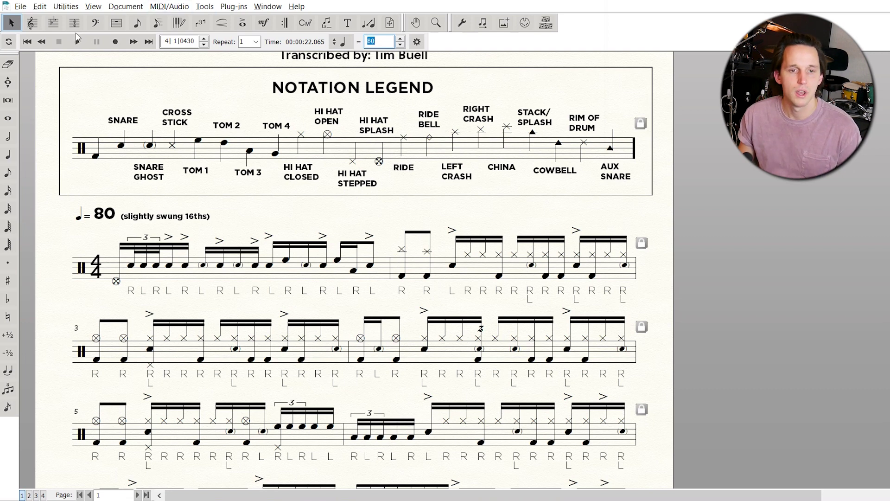
left_click(11, 22)
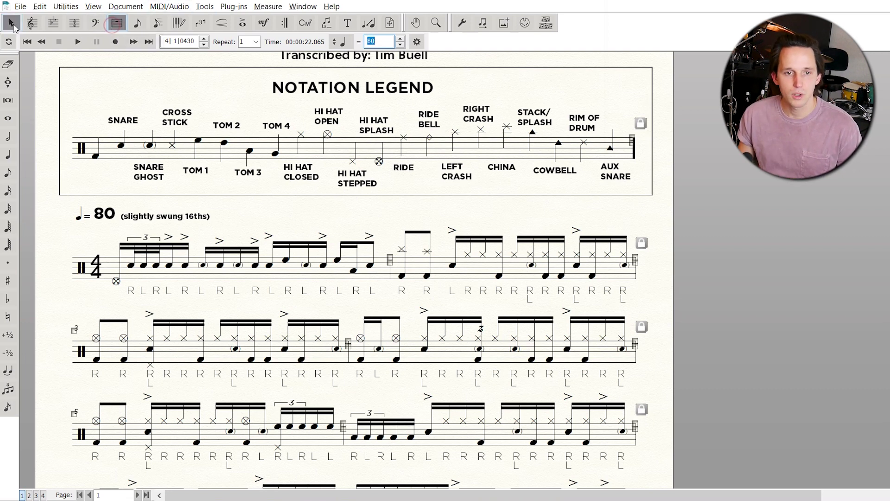
left_click(360, 259)
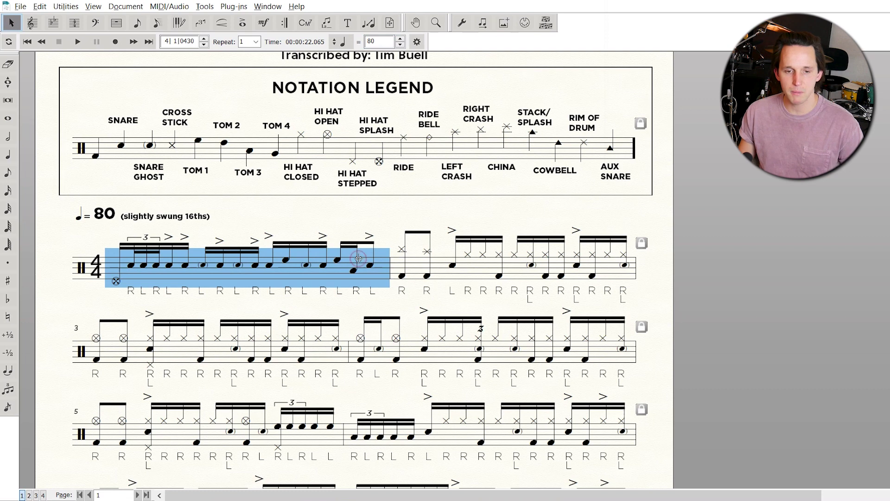
key("ctrl+a")
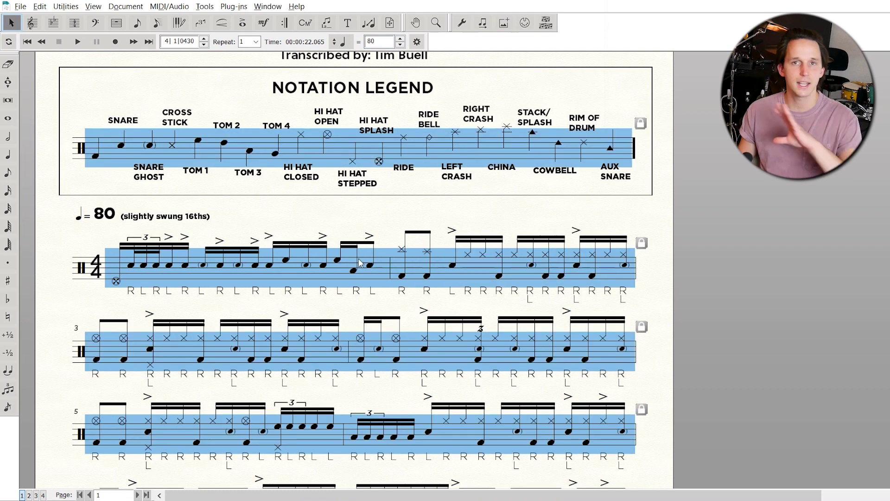
right_click(448, 297)
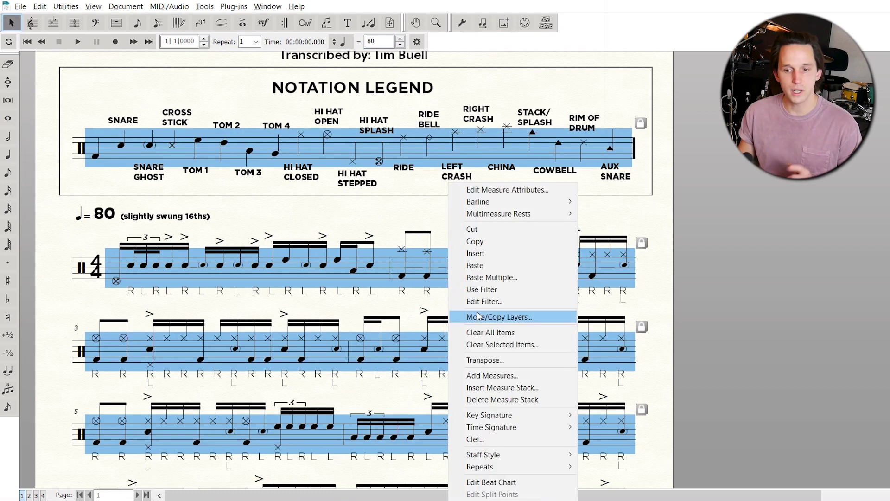
left_click(489, 349)
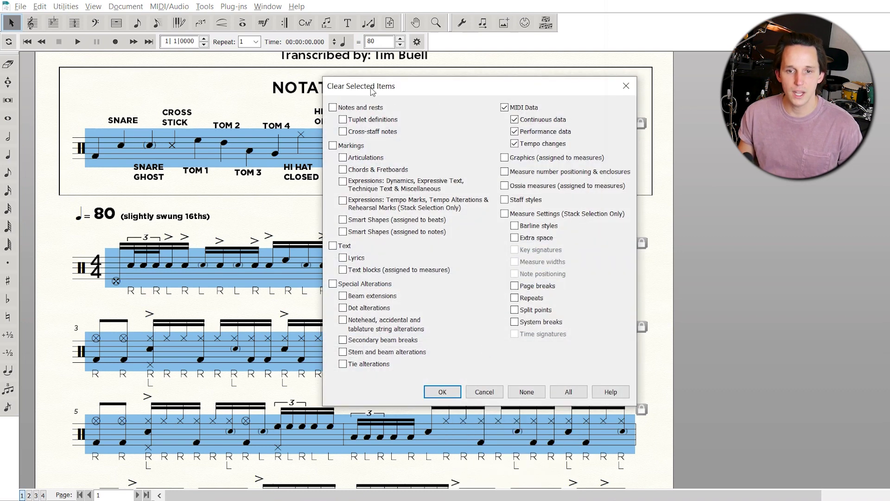
left_click(505, 108)
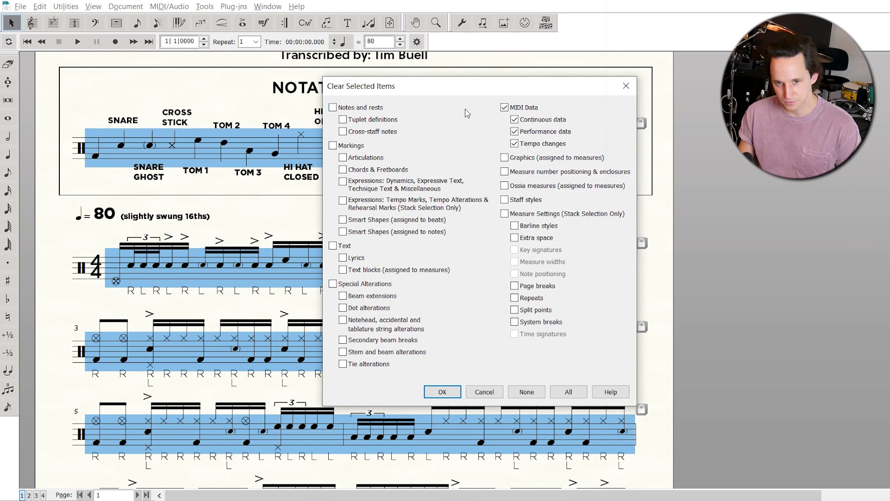
left_click(452, 390)
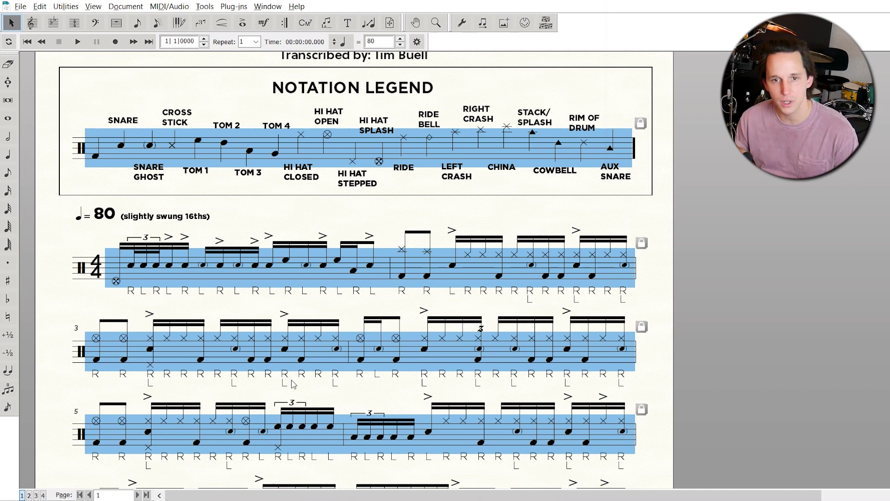
key("Escape")
Step: Open the "slightly swung 16ths" tempo marking above the first measure for editing in the Expression Designer
left_click(104, 218)
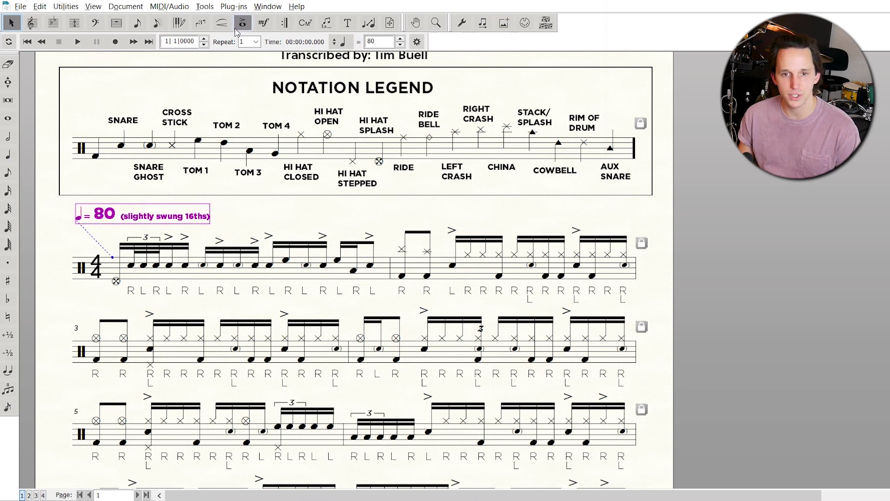
left_click(264, 23)
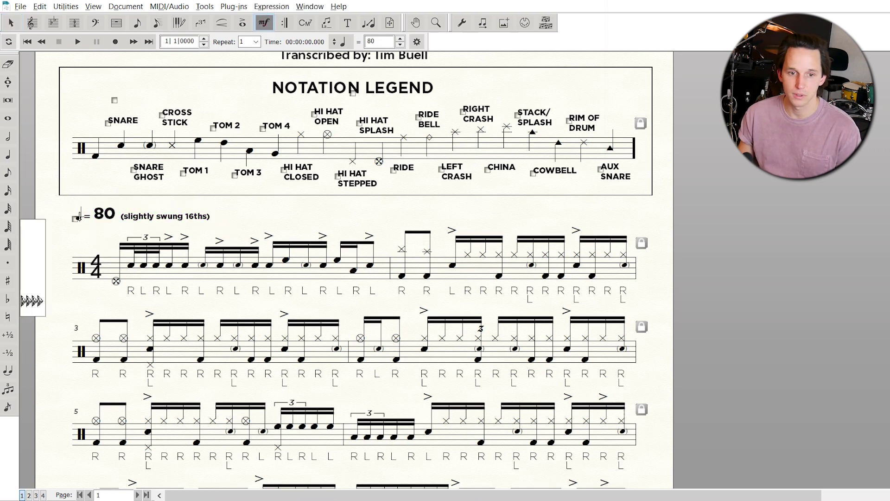
double_click(77, 217)
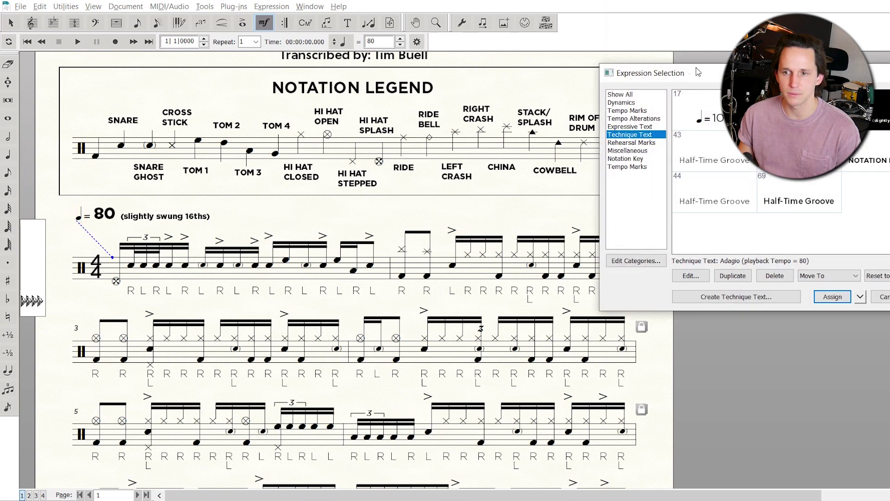
left_click_drag(698, 72, 343, 96)
left_click(336, 299)
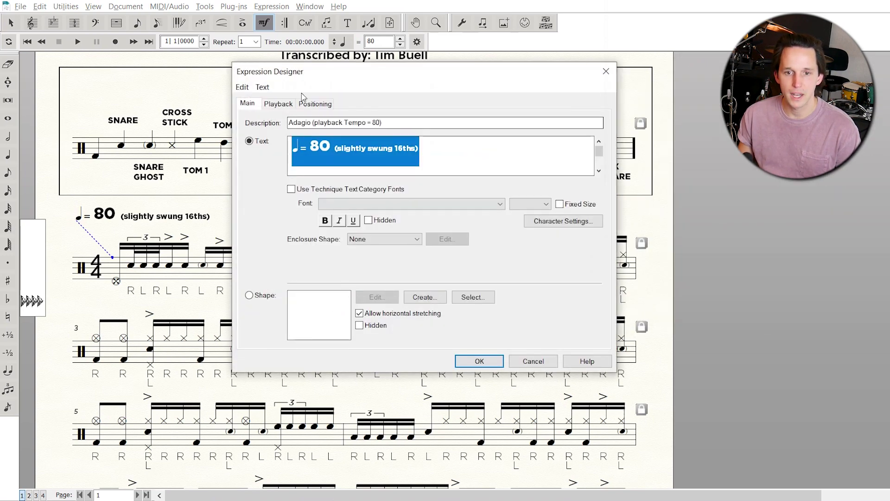
Step: Check the tempo expression's playback definition, keep the quarter-note value of 80, and close the expression dialogs
left_click(279, 104)
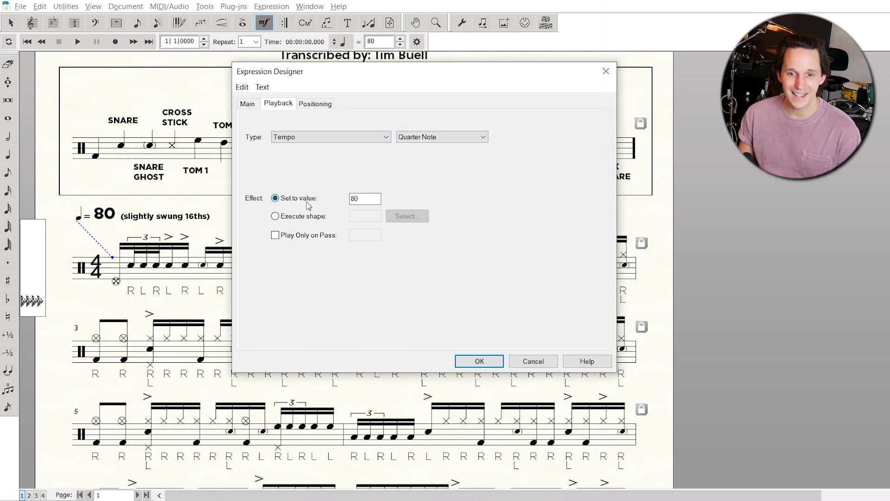
double_click(363, 200)
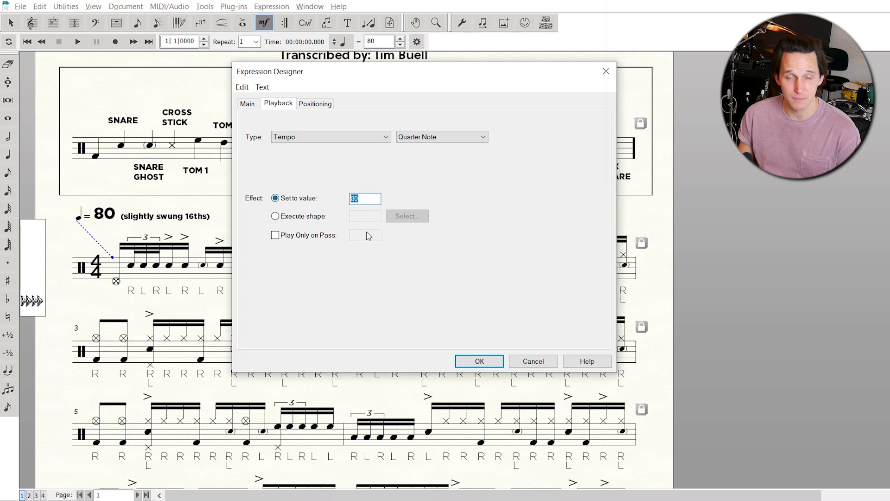
left_click_drag(382, 68, 385, 109)
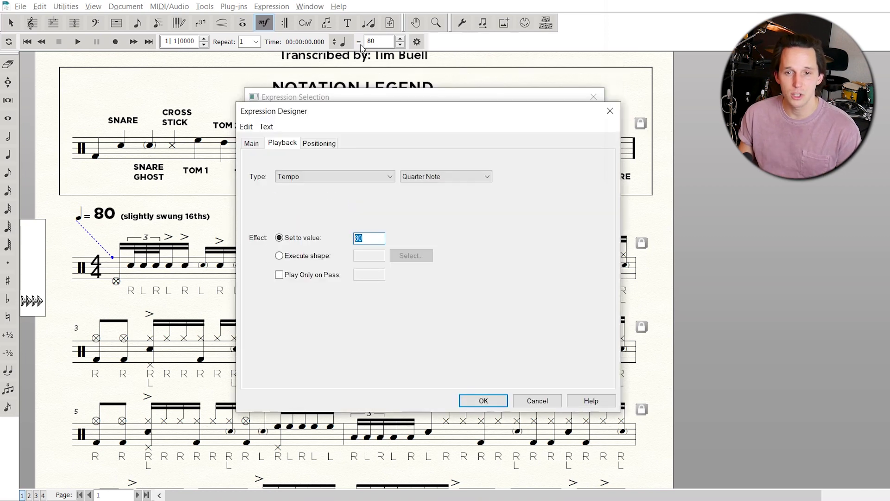
left_click_drag(364, 110, 336, 83)
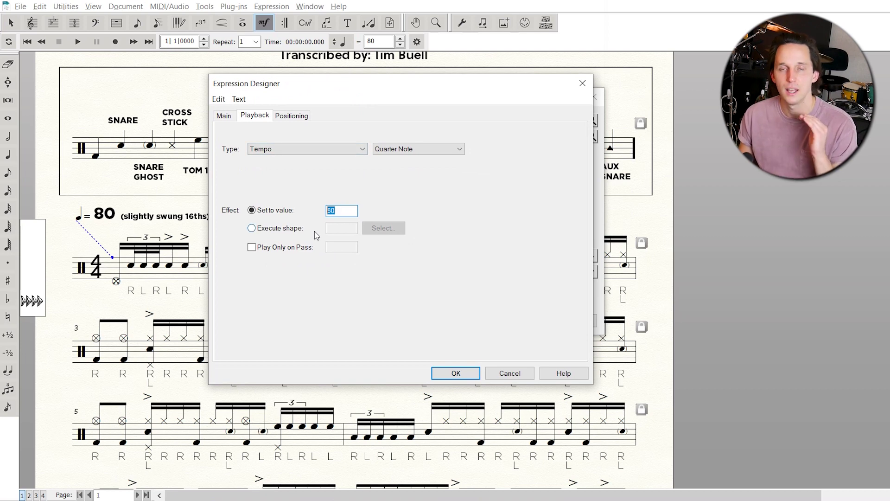
left_click(456, 373)
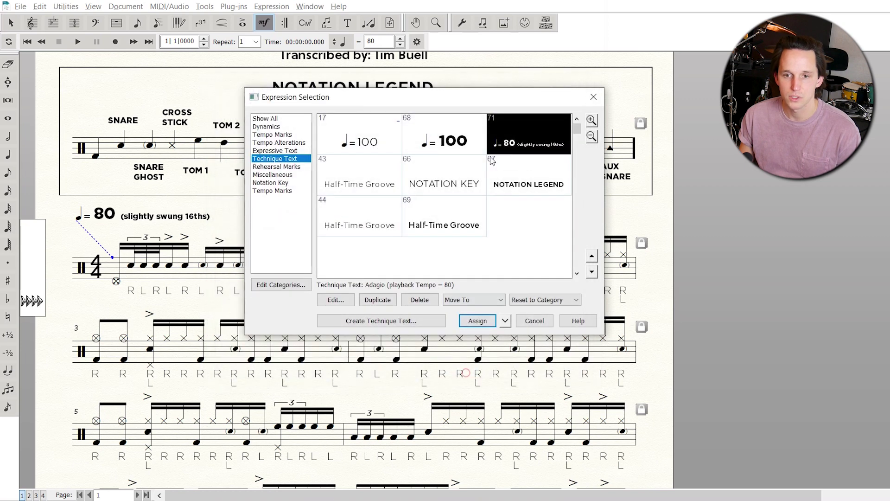
left_click(589, 94)
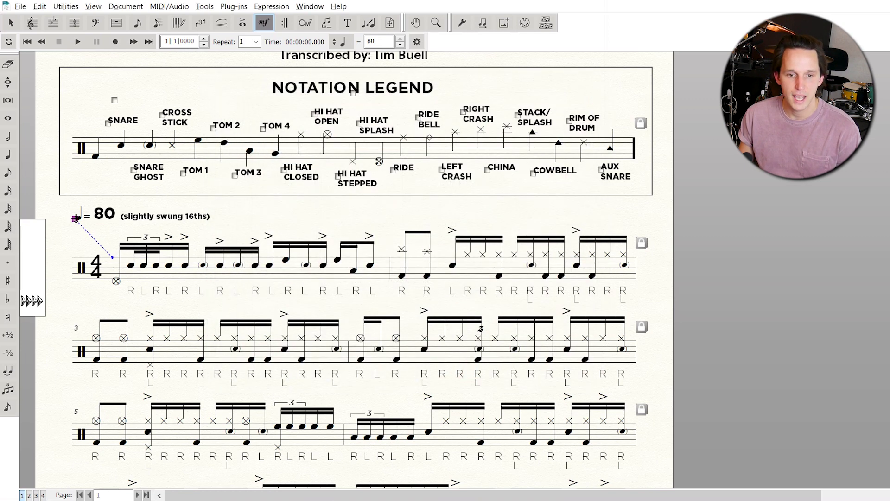
Step: Delete the tempo marking from the score, set the playback tempo to 300, and play a short passage
key("Delete")
double_click(379, 42)
type("300")
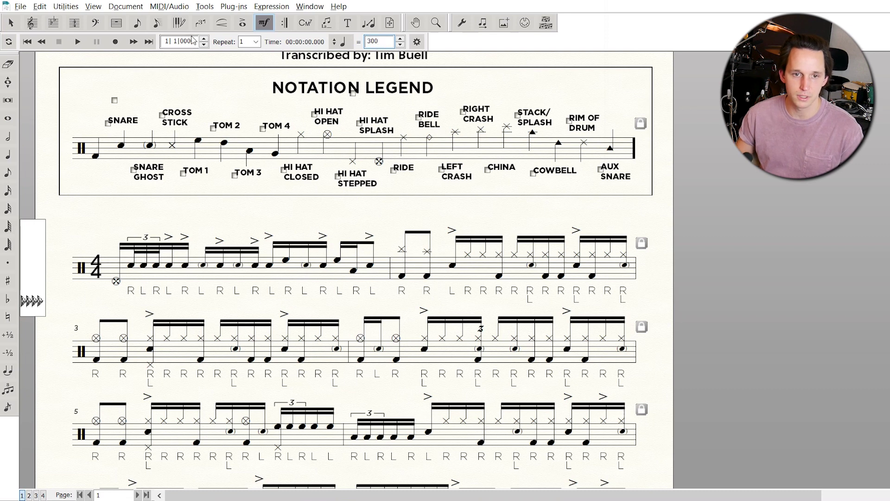
left_click(78, 41)
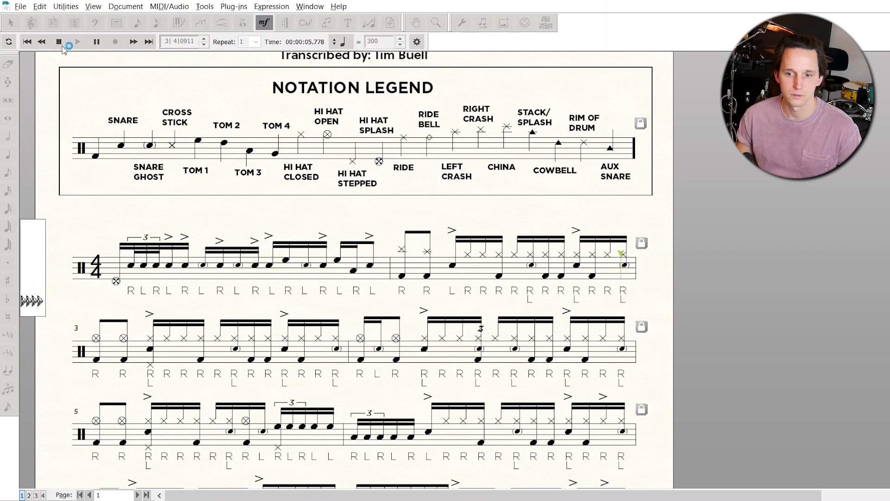
left_click(60, 44)
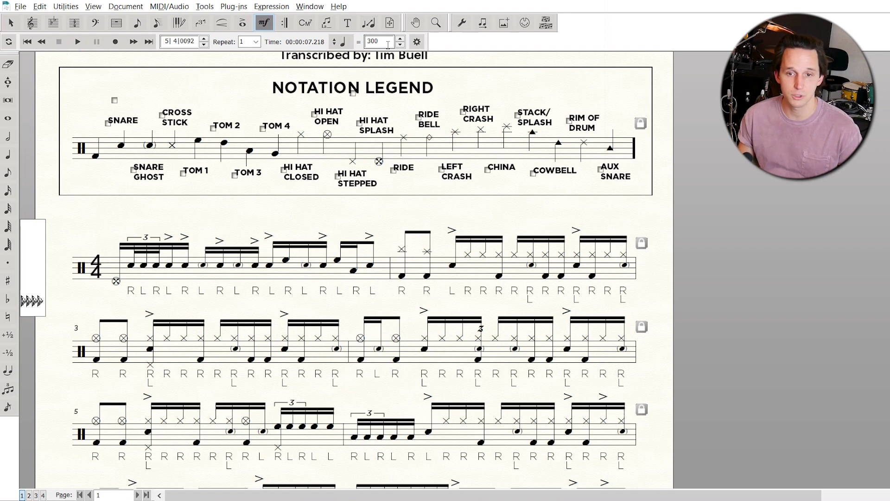
Step: Set the playback tempo to 50, play a short passage, and stop playback
type("50")
key("space")
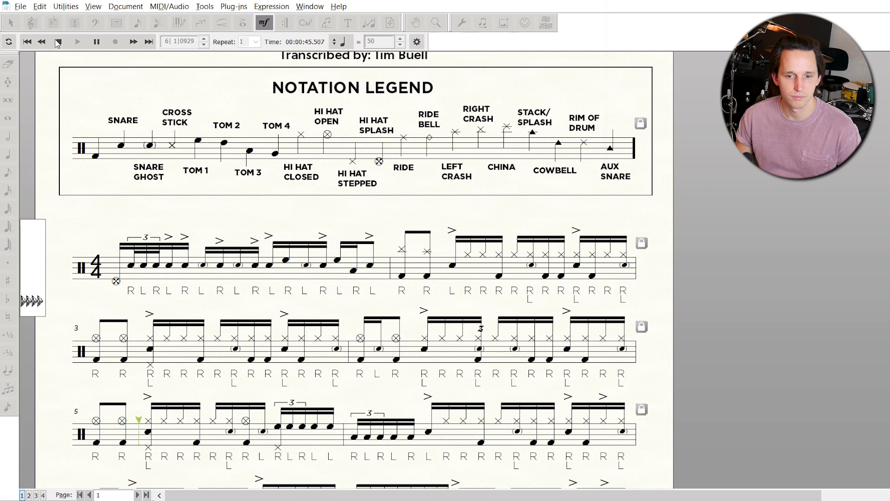
left_click(58, 42)
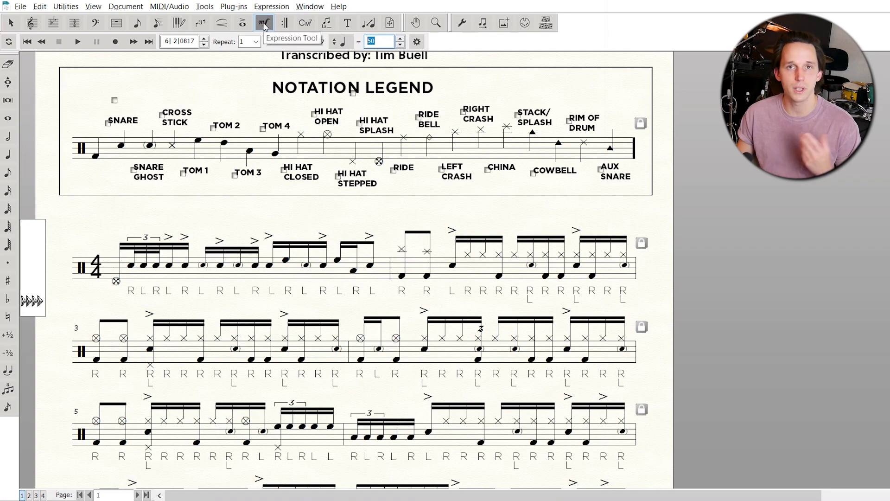
Step: Assign the "♩ = 80 (slightly swung 16ths)" expression to the first measure's first note, move it above the staff's start, and play the score
left_click(116, 280)
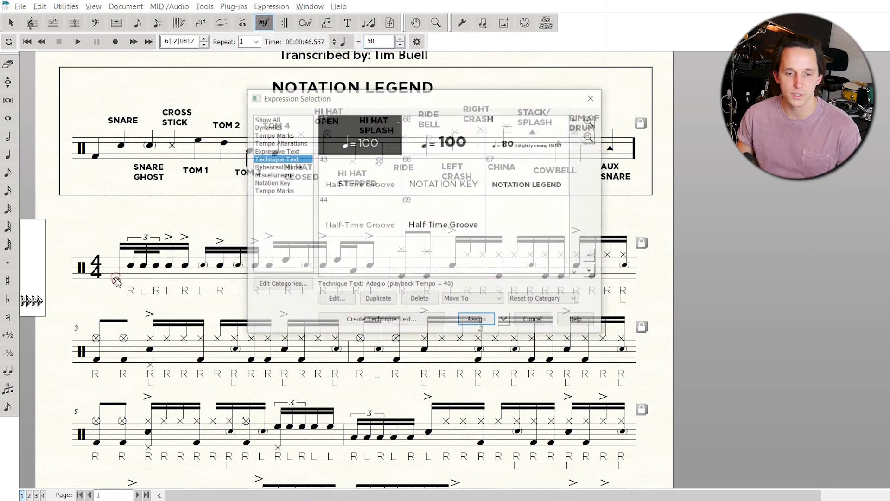
left_click(523, 135)
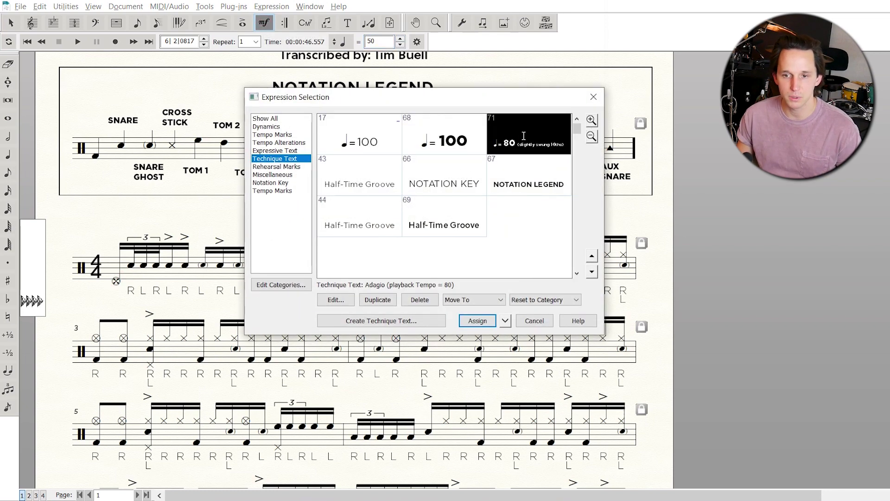
left_click(480, 321)
left_click_drag(114, 234, 82, 223)
left_click(78, 41)
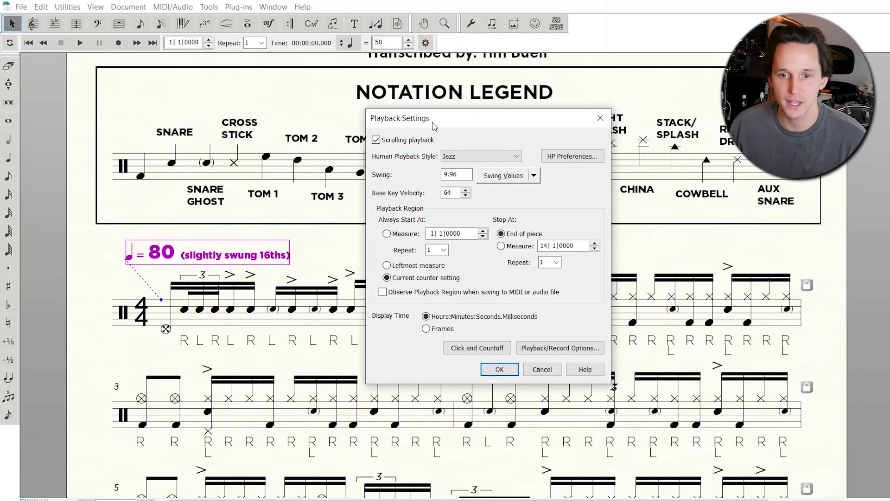
Step: Choose the Jazz Human Playback style and set the swing value to 100 in the playback settings
left_click_drag(433, 123, 429, 110)
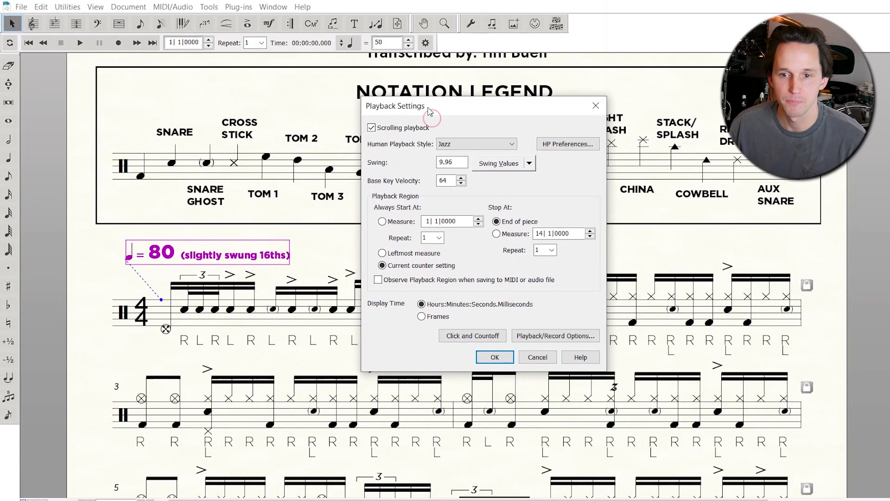
left_click(485, 146)
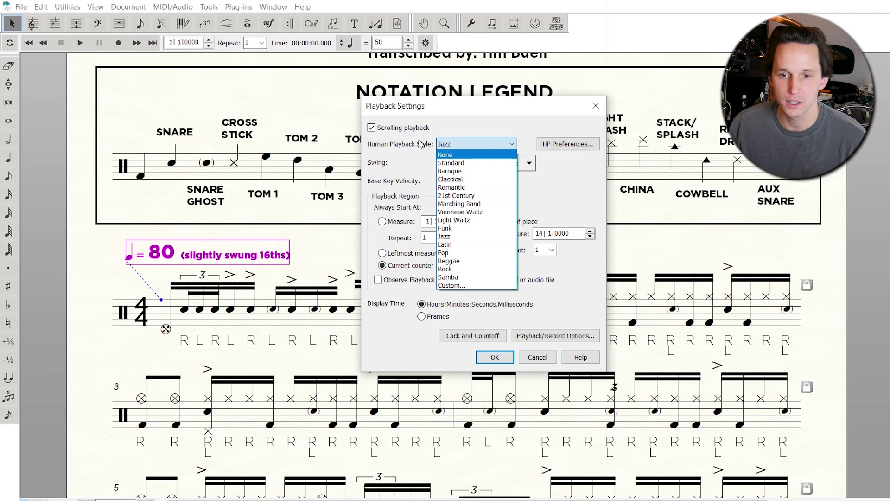
left_click(477, 235)
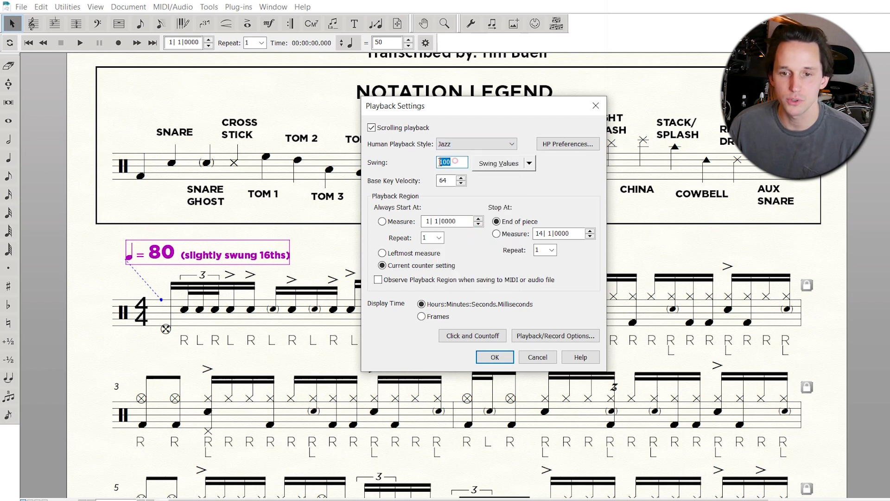
left_click(460, 162)
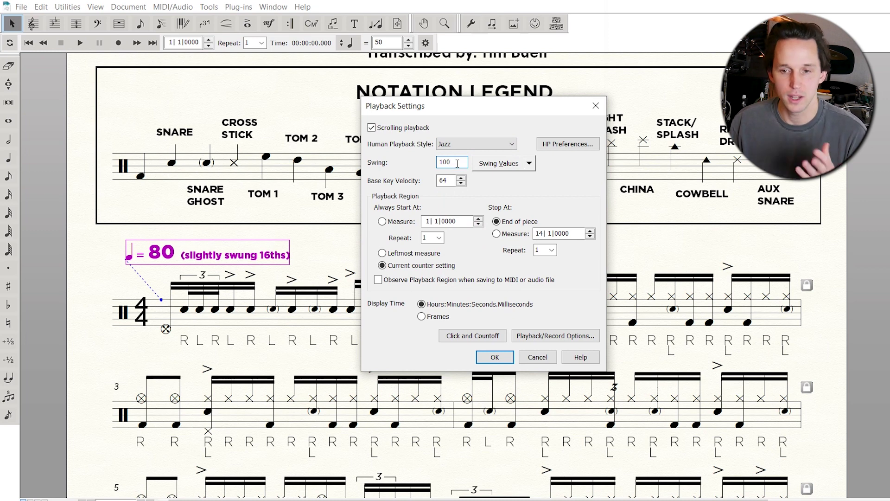
left_click(492, 357)
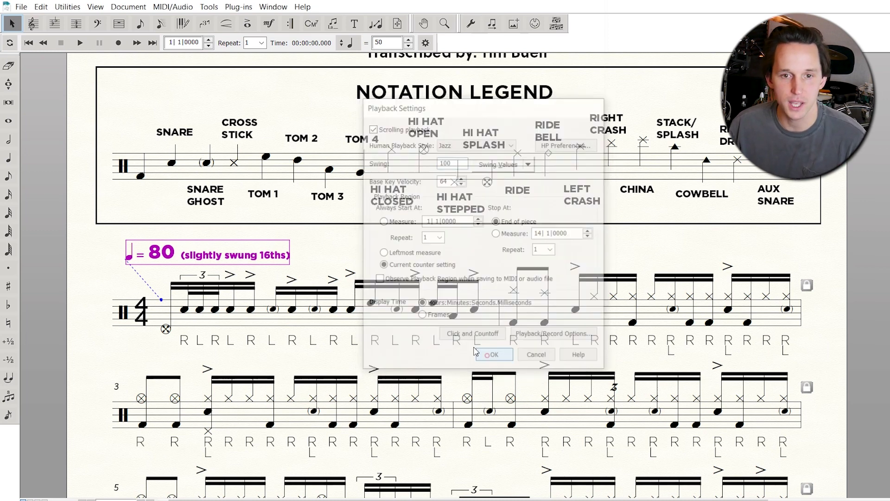
Step: Play the opening measures of the score to hear the swing, and stop playback
left_click(209, 40)
left_click(80, 43)
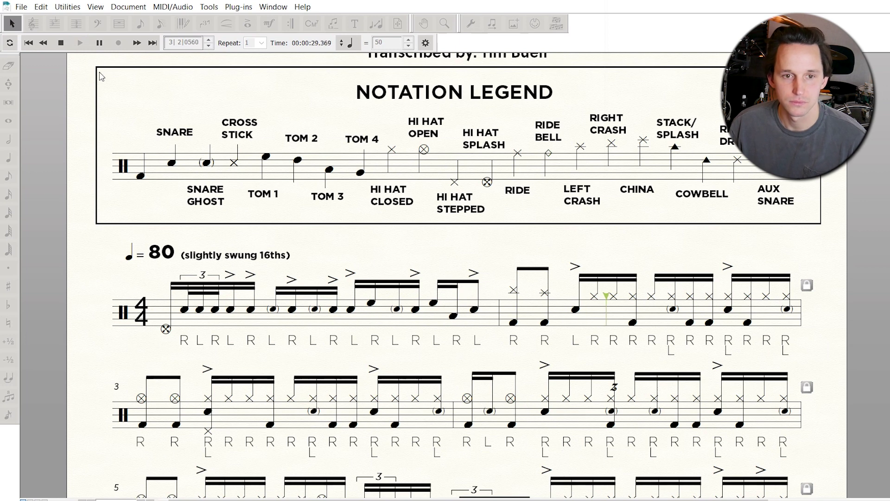
left_click(61, 43)
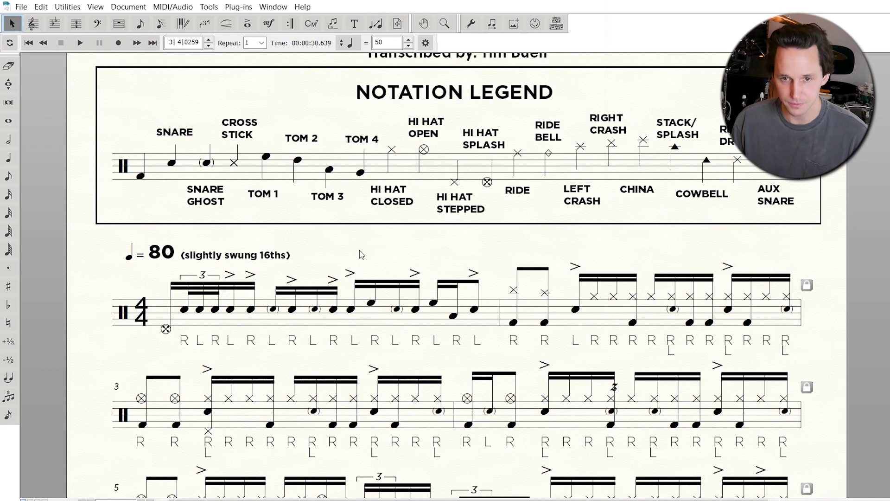
Step: Set the time signature from measure 1 to the next time change to eight beats with an eighth-note beat duration (8/8)
scroll(361, 264, "down", 1)
scroll(361, 273, "down", 1)
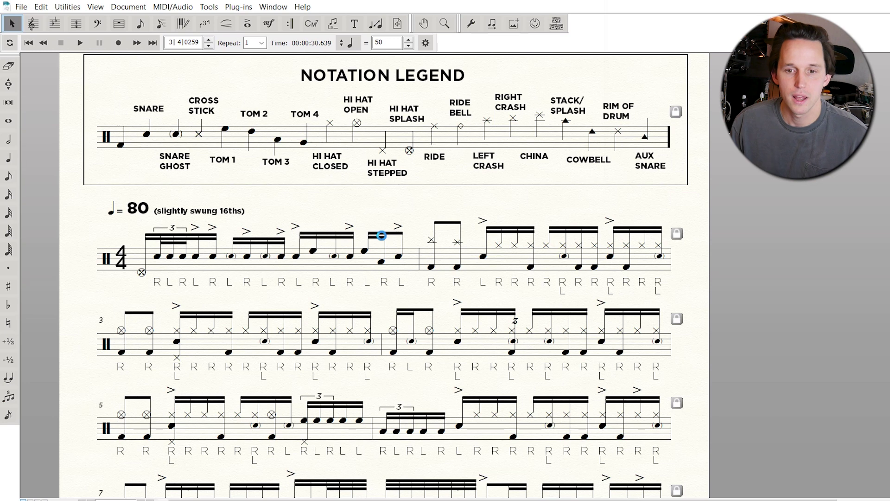
scroll(381, 235, "down", 4)
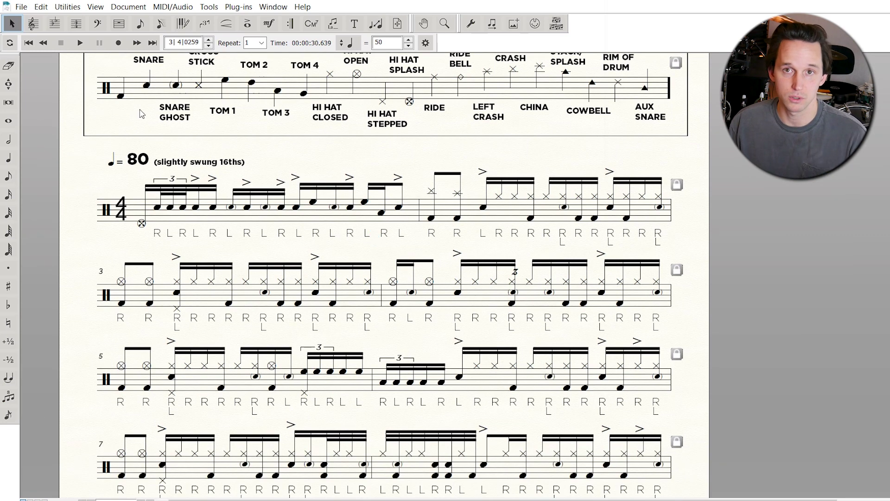
left_click(119, 24)
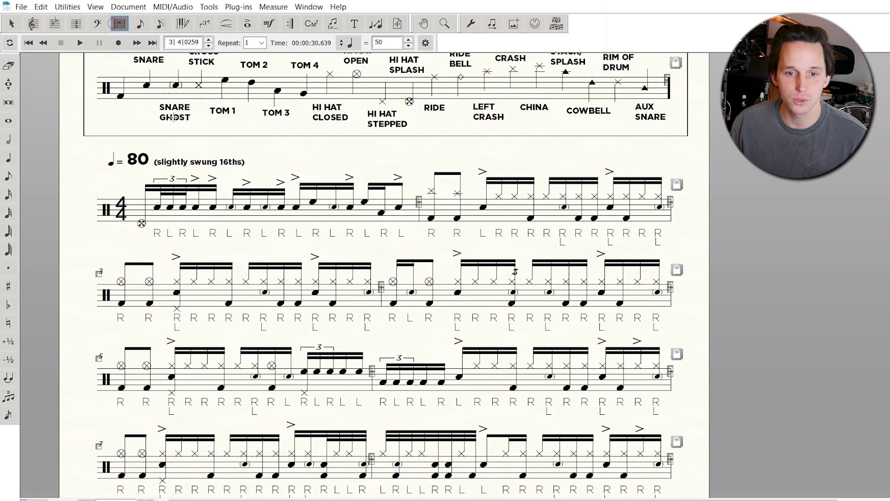
right_click(217, 207)
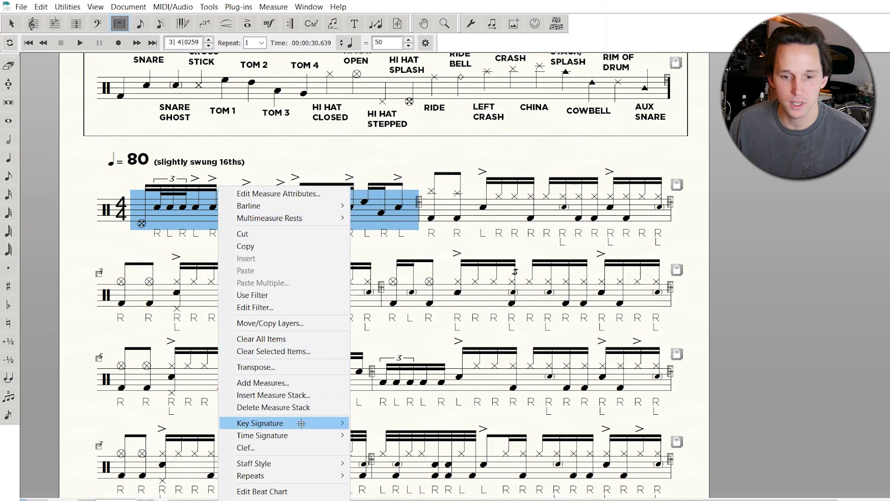
mouse_move(301, 435)
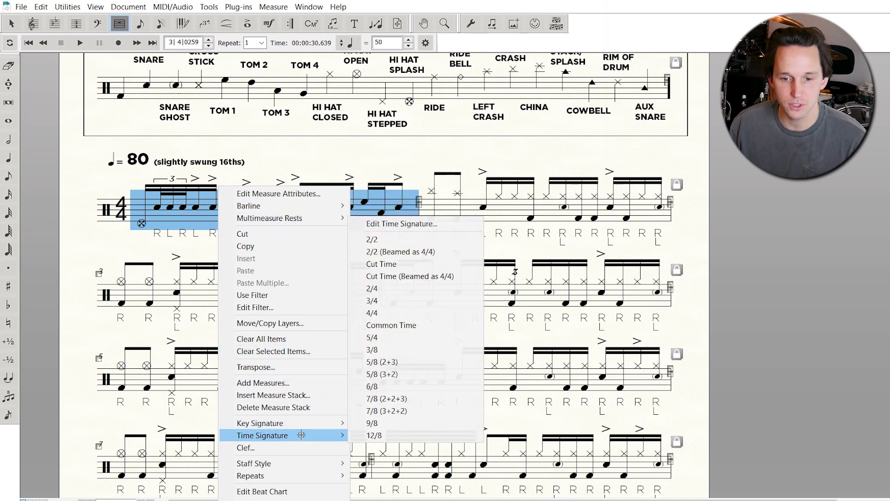
left_click(414, 225)
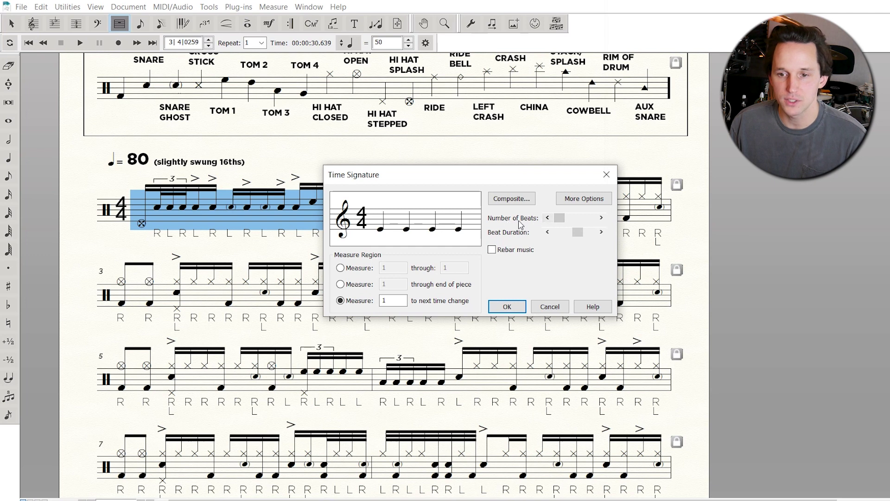
left_click(601, 217)
left_click(601, 218)
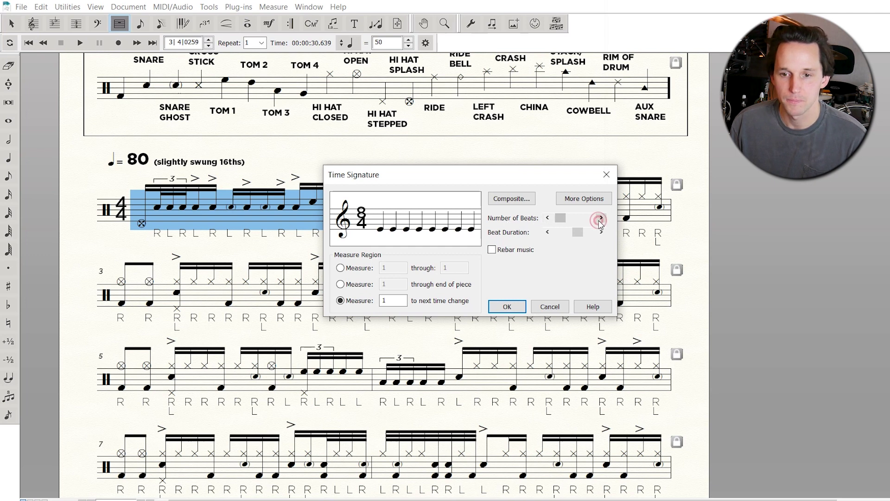
left_click(547, 232)
left_click(548, 232)
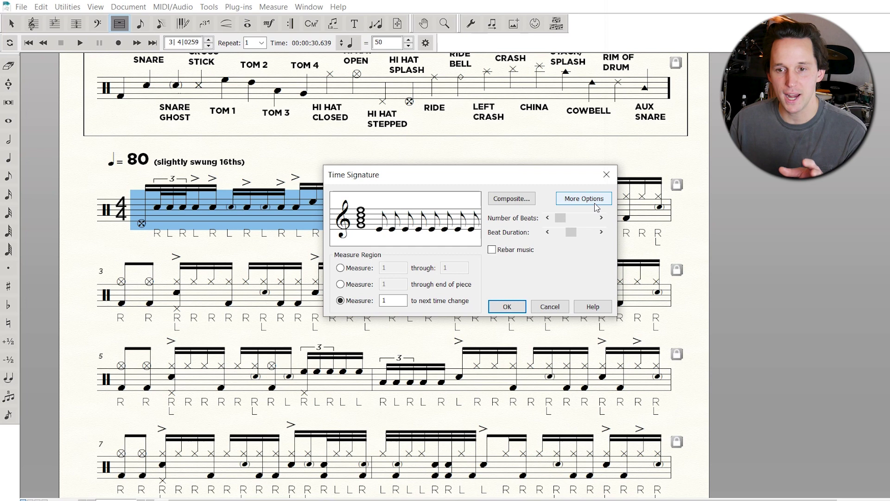
Step: Use a different time signature for display so the staff shows 4/4, apply the time signature change, and deselect the measure
left_click(586, 200)
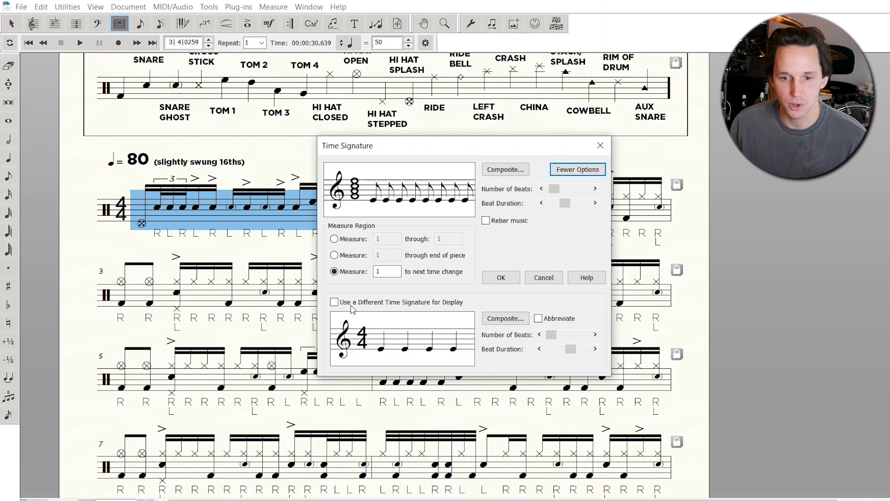
left_click(335, 302)
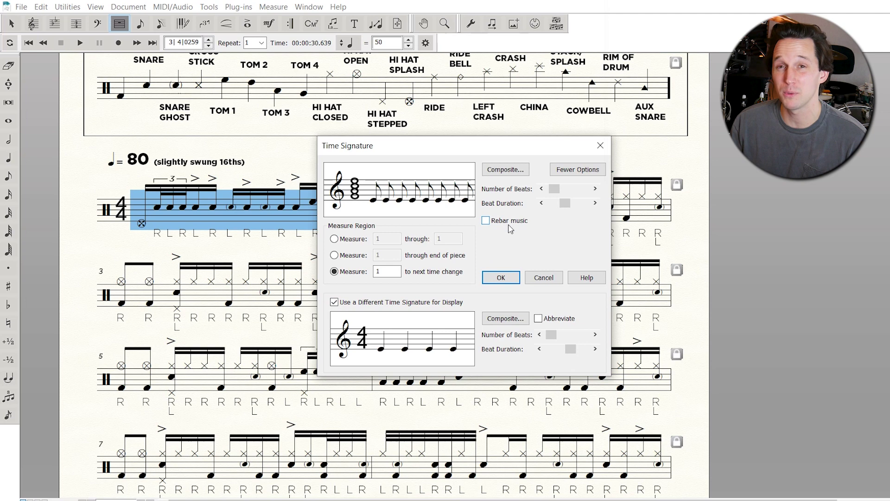
left_click(503, 277)
left_click(515, 156)
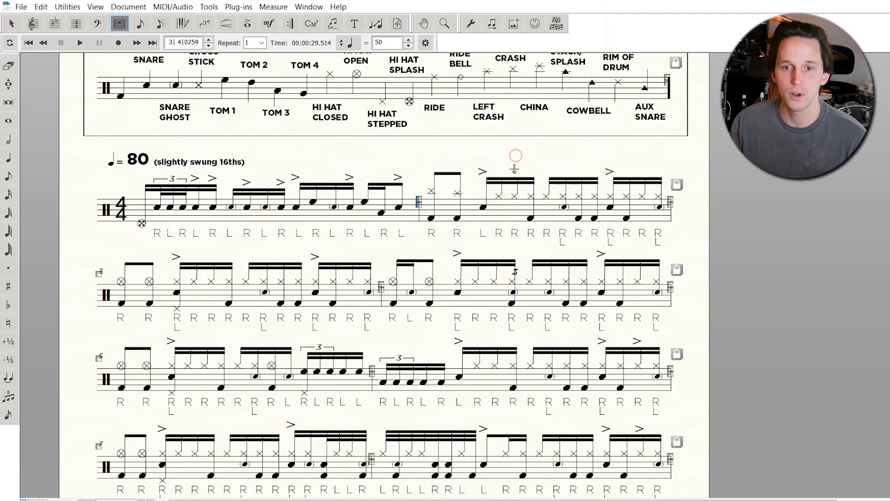
Step: Check the Human Playback style and swing in the playback settings, play the opening measures, and stop playback
left_click(425, 43)
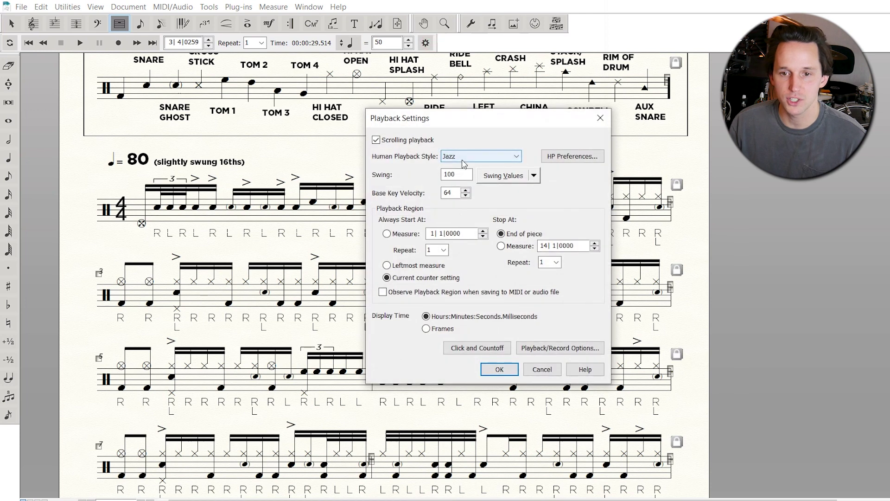
left_click(498, 369)
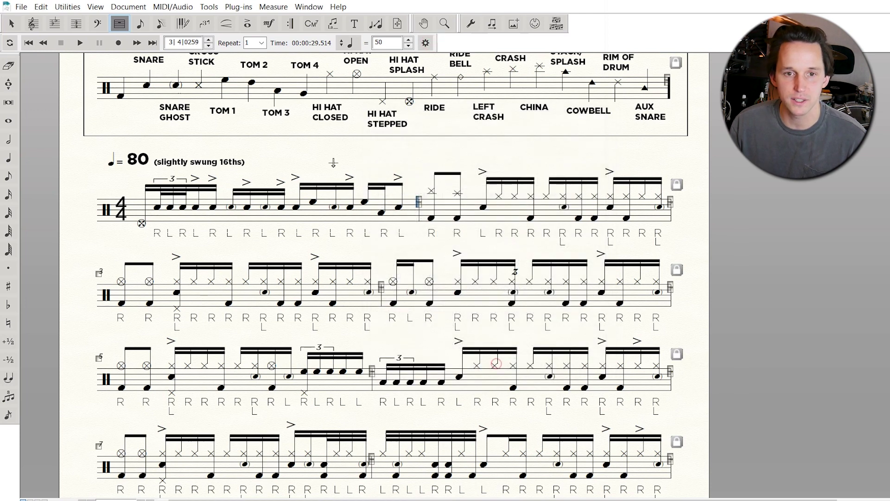
left_click(79, 42)
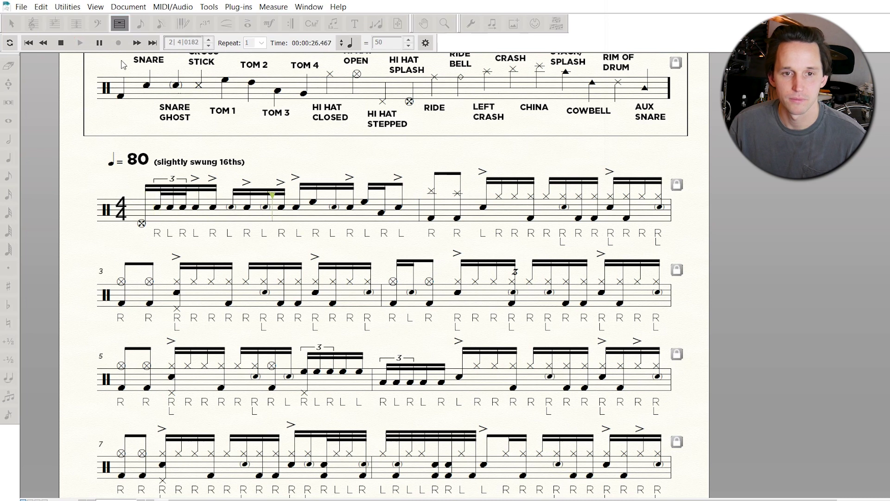
left_click(61, 43)
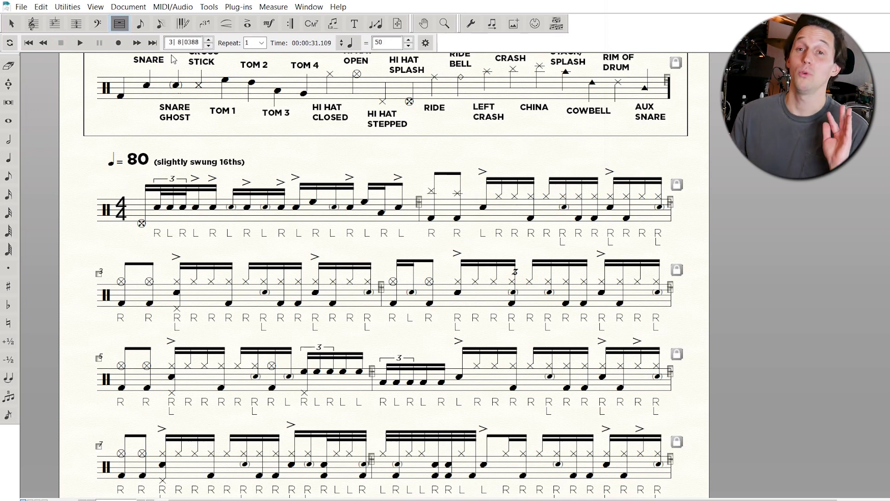
Step: Lower the swing value in the playback settings, play the opening measures, and stop playback
left_click(425, 42)
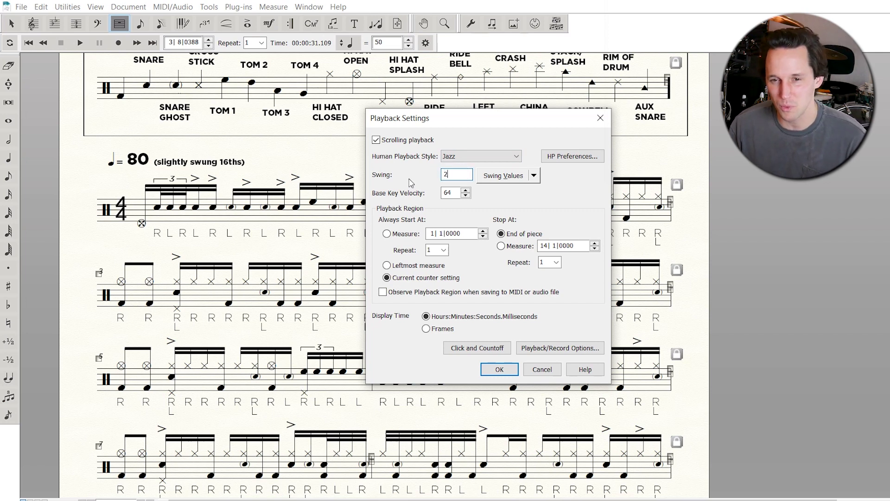
left_click(498, 369)
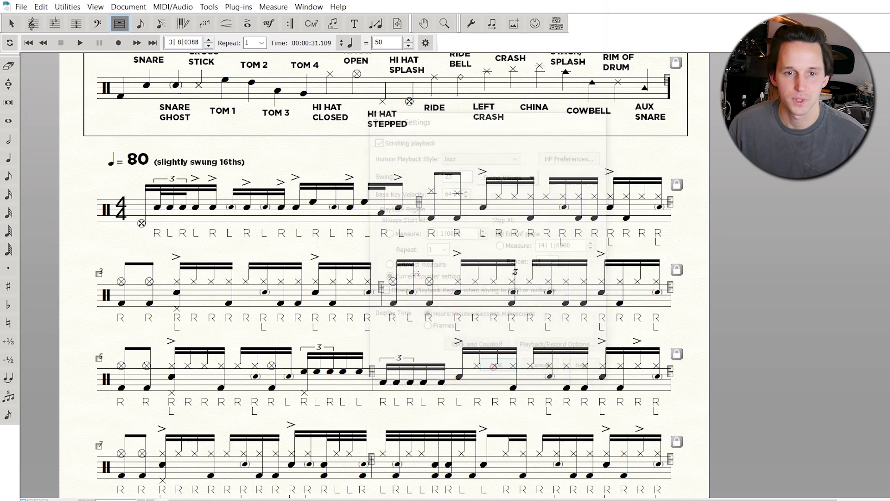
left_click(80, 42)
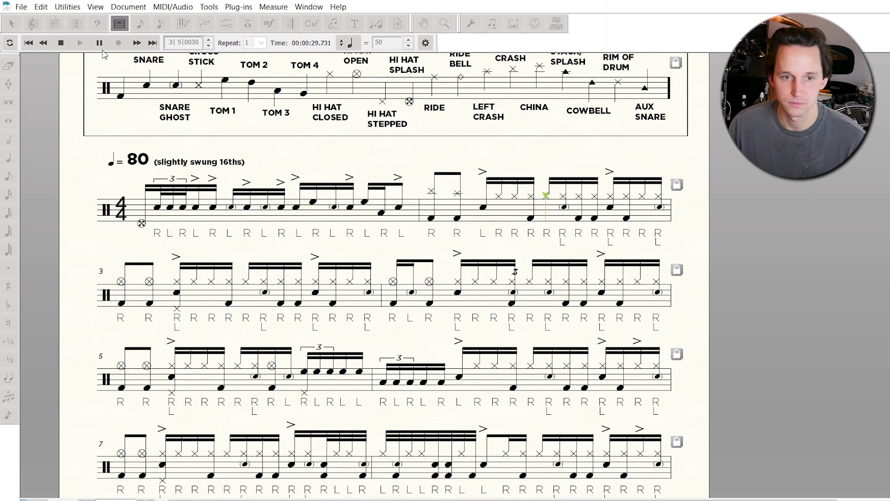
left_click(61, 43)
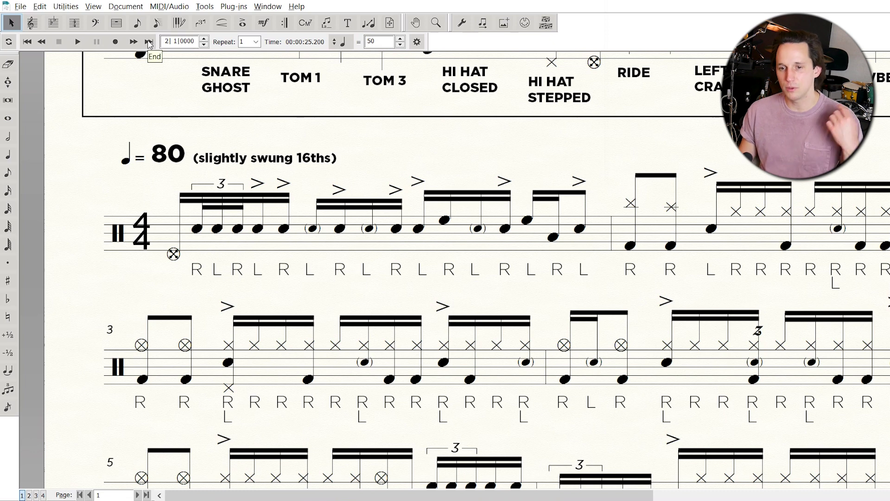
Step: Play the score from measure 2 to hear the ghost strokes, and stop playback
left_click(78, 42)
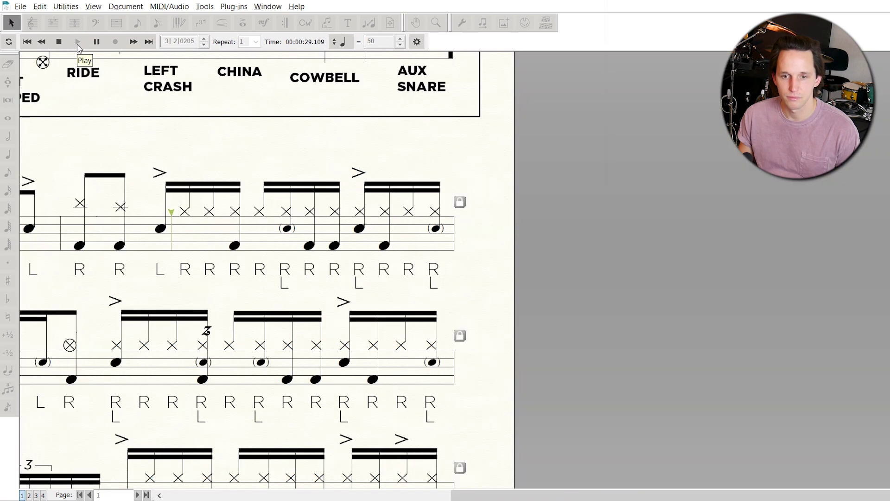
left_click(59, 42)
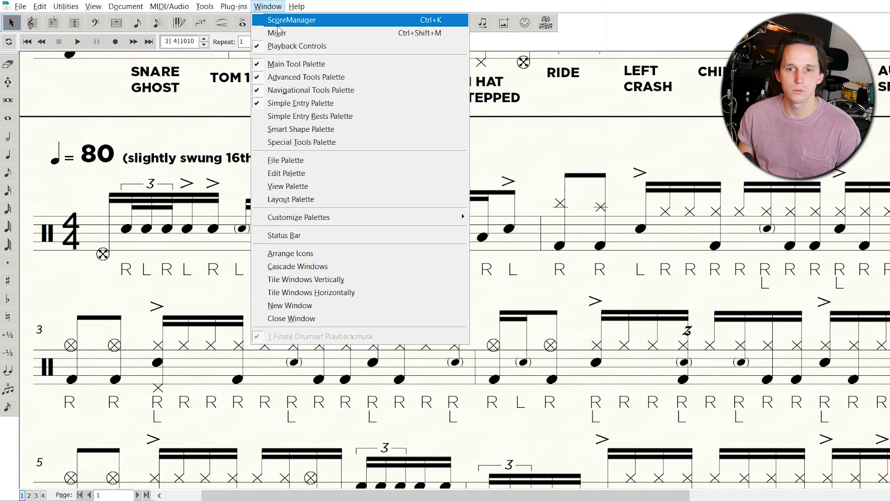
Step: From ScoreManager, edit the staff's Drum Set percussion layout and open its General MIDI percussion map for editing
left_click(278, 26)
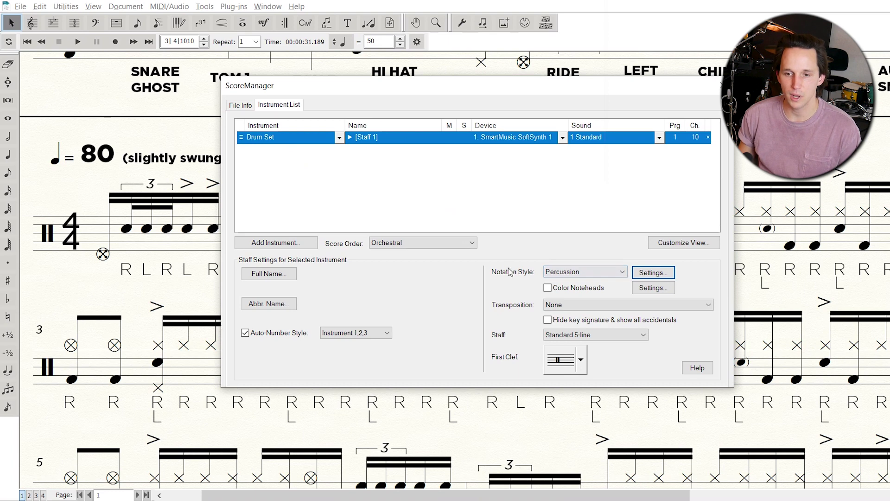
left_click(652, 273)
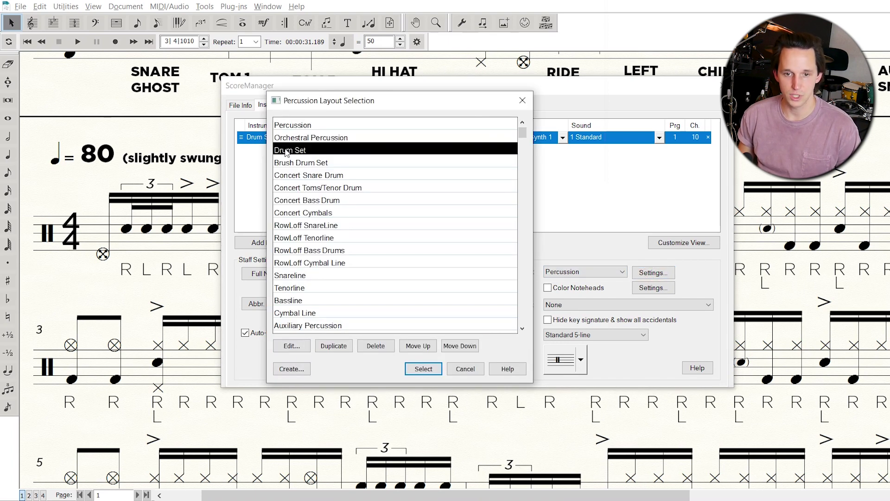
left_click(293, 346)
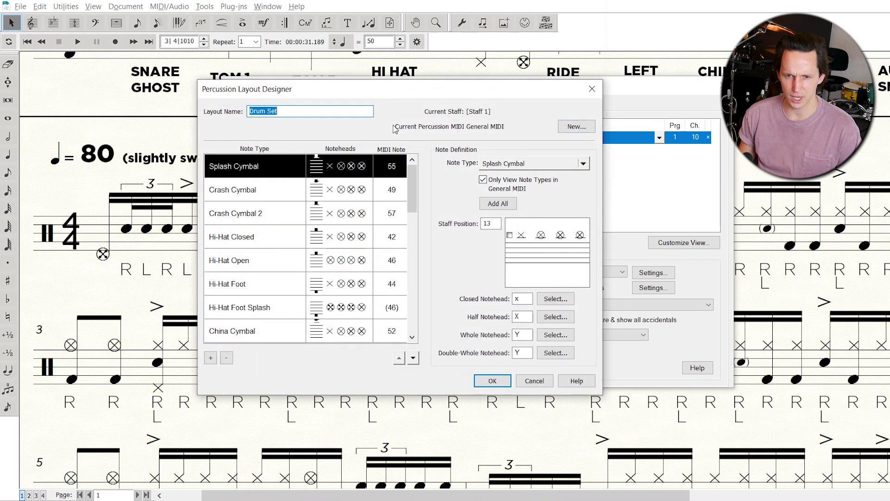
left_click(575, 127)
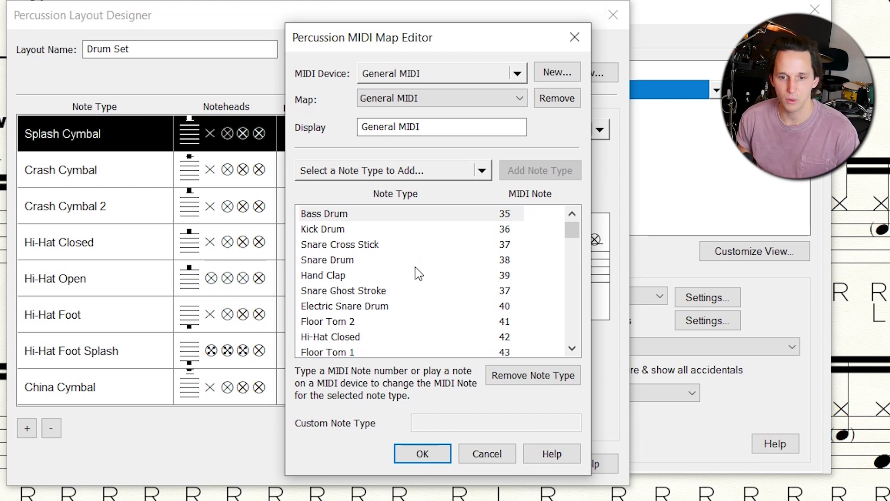
Step: Compare the MIDI note numbers assigned to Snare Ghost Stroke, Snare Cross Stick and Snare Drum in the map
left_click(352, 295)
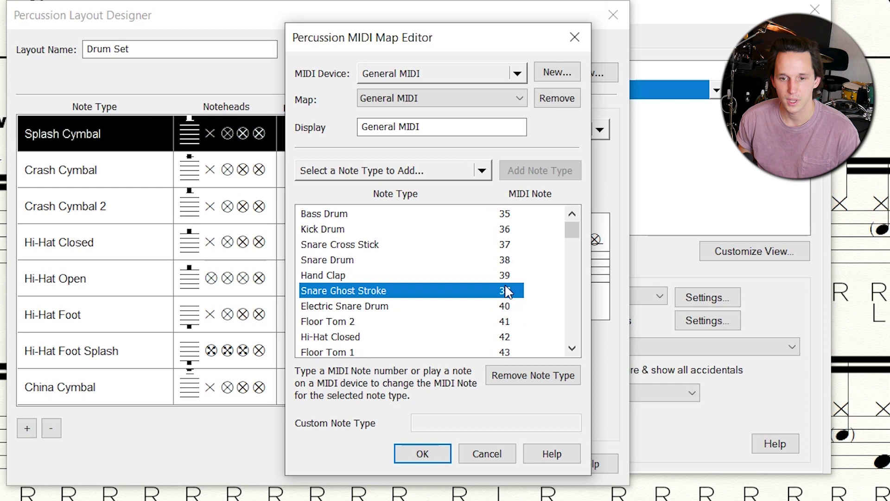
left_click(370, 244)
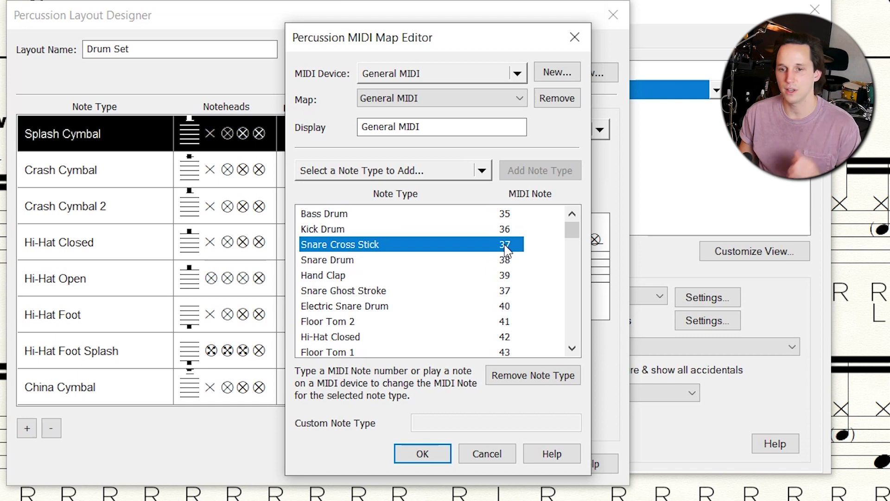
left_click(442, 259)
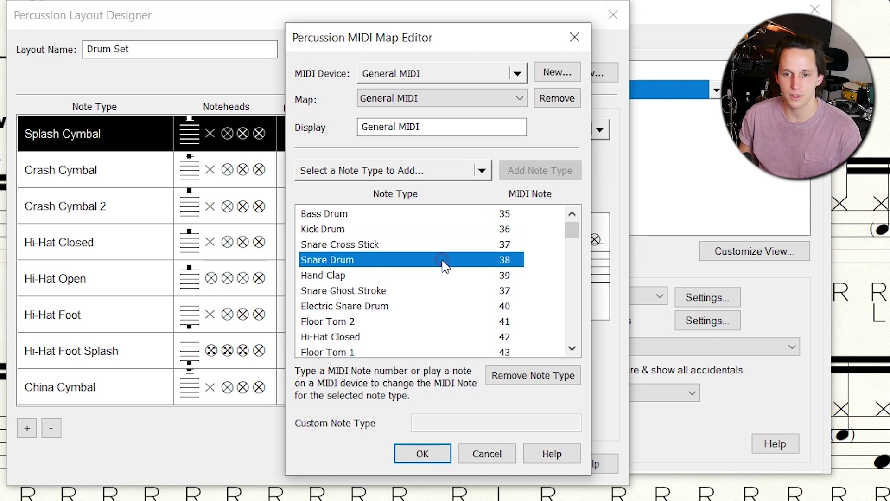
Step: Check the MIDI note of Snare Cross Stick against that of Snare Ghost Stroke in the General MIDI map
left_click(414, 244)
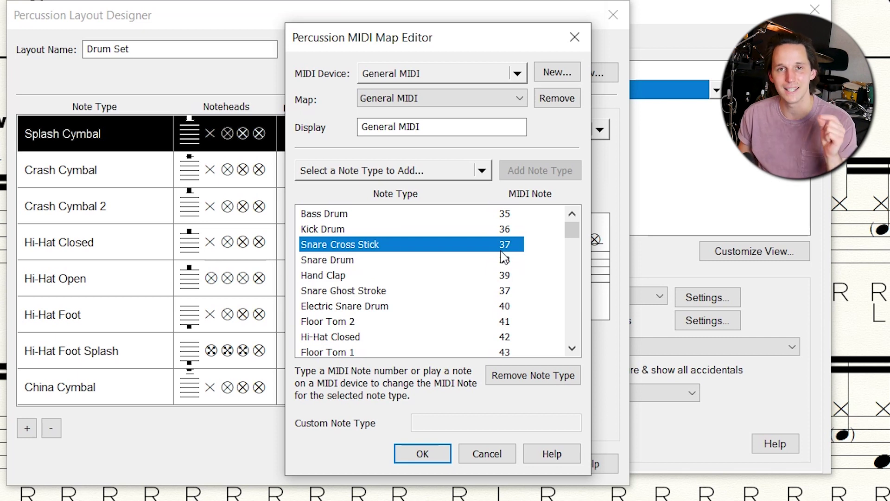
left_click(347, 293)
left_click(351, 247)
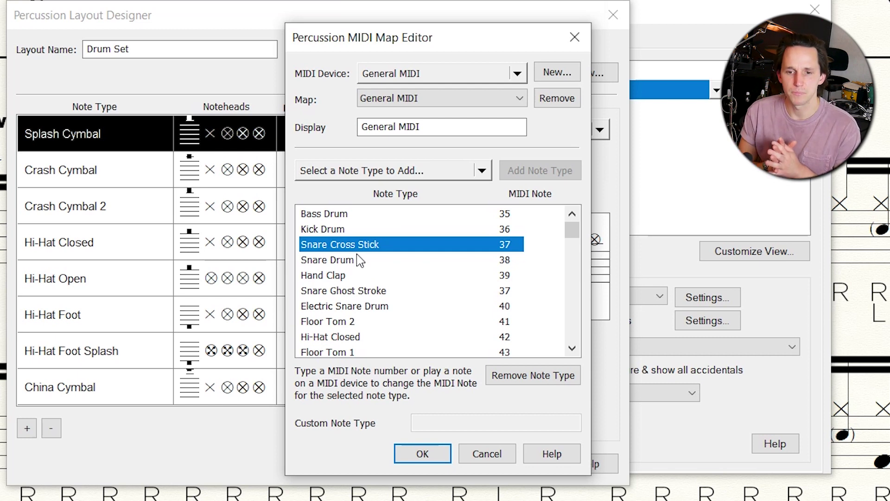
left_click(357, 292)
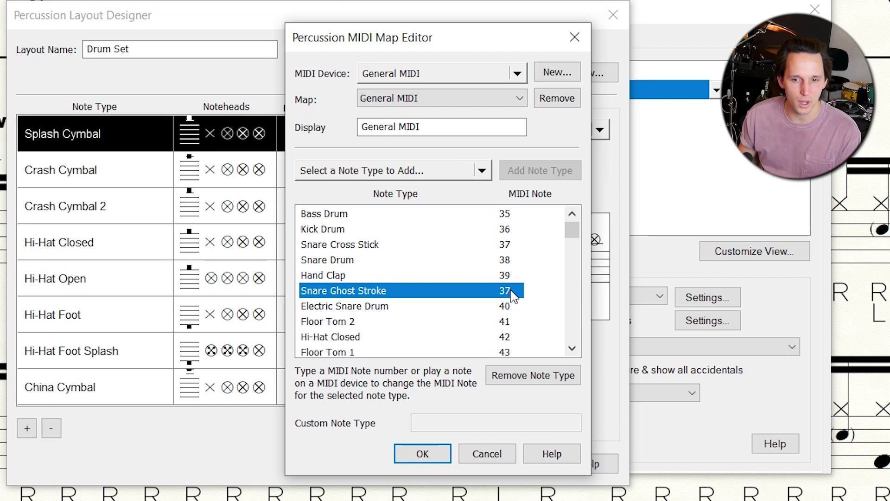
Step: Look through the map for alternative snare sounds, checking the MIDI note of Snare Drum Rod, and return to Snare Ghost Stroke
scroll(353, 241, "down", 11)
scroll(354, 243, "down", 9)
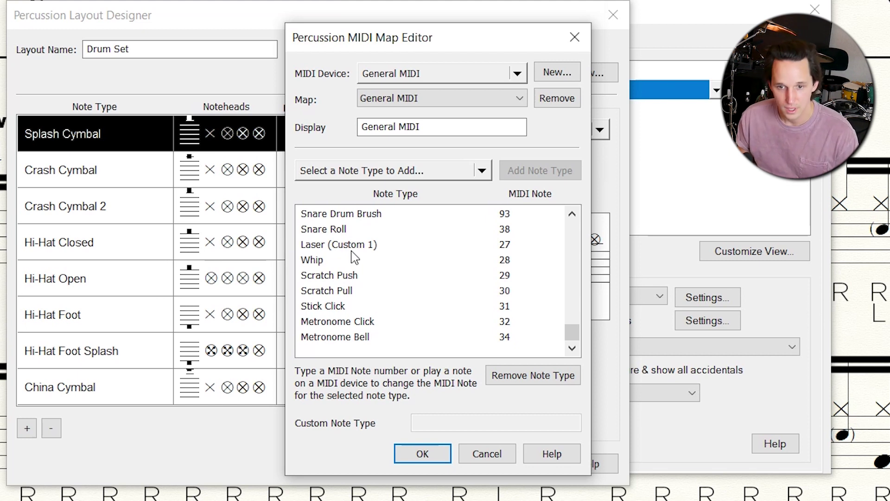
scroll(351, 291, "up", 1)
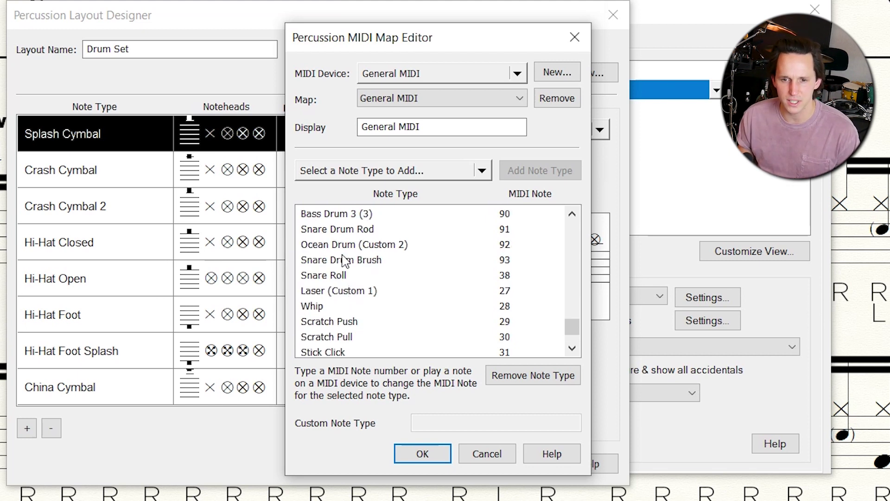
left_click(348, 231)
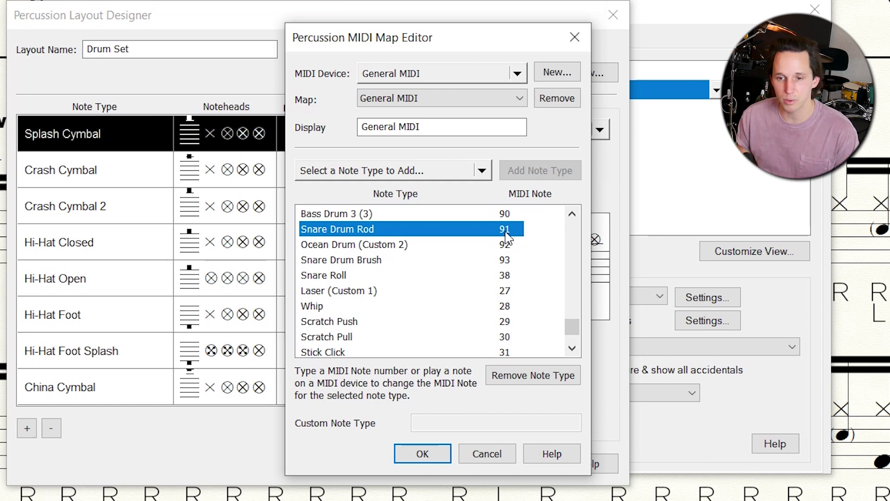
scroll(509, 237, "up", 15)
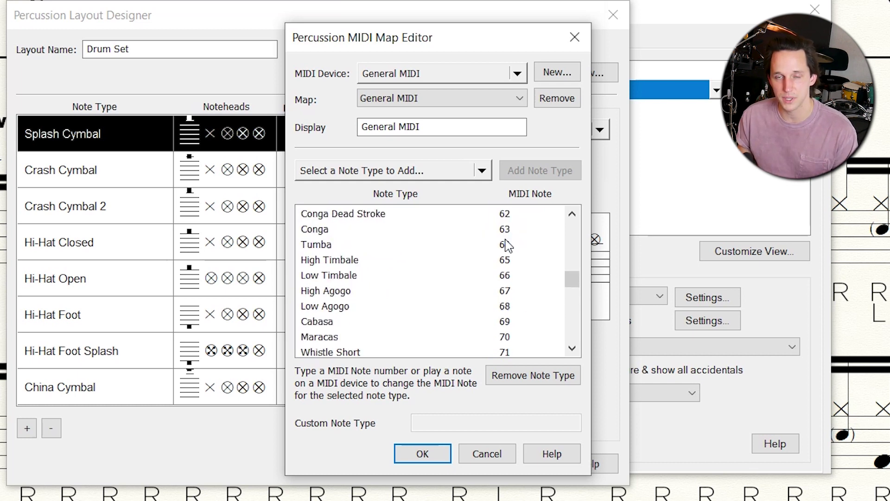
left_click(338, 292)
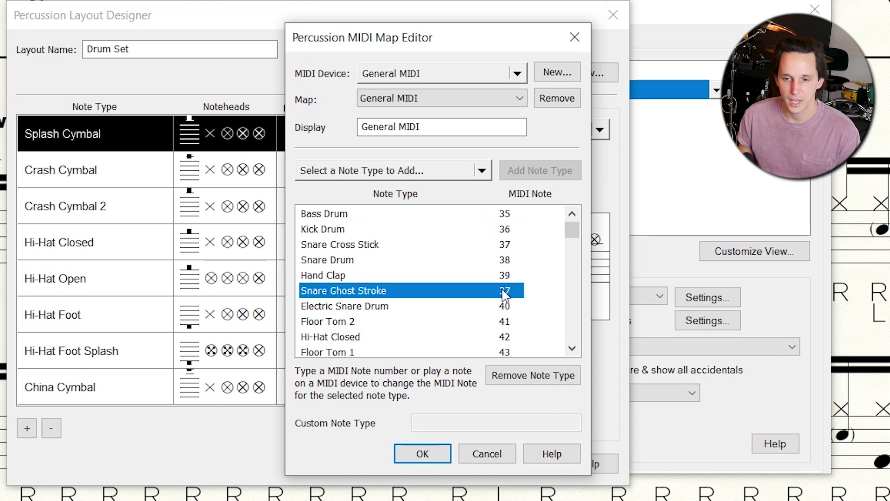
scroll(505, 297, "down", 16)
scroll(525, 318, "up", 2)
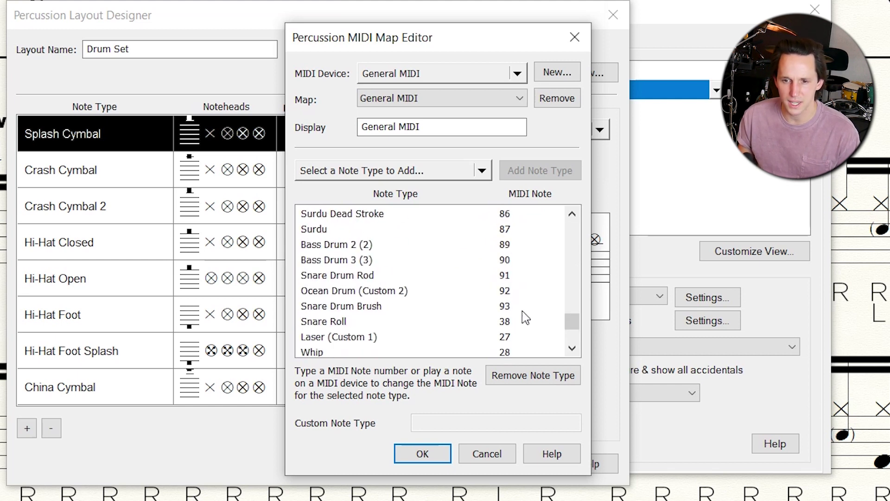
scroll(520, 313, "up", 15)
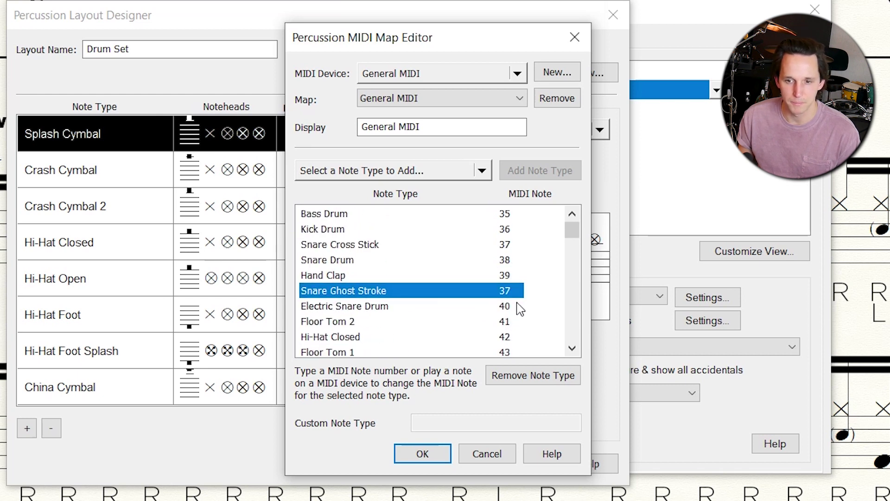
Step: Open the Snare Ghost Stroke's MIDI note for editing, accept the map and the Drum Set layout, and close ScoreManager
left_click(502, 294)
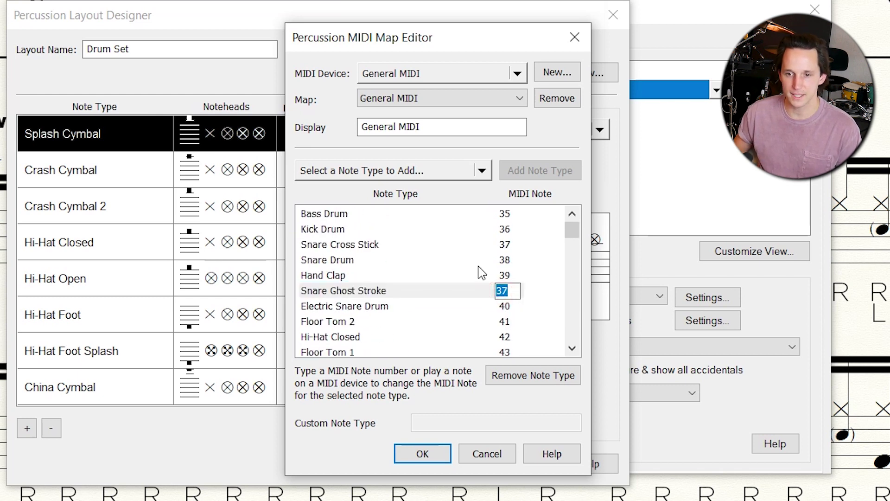
left_click(462, 294)
left_click(427, 452)
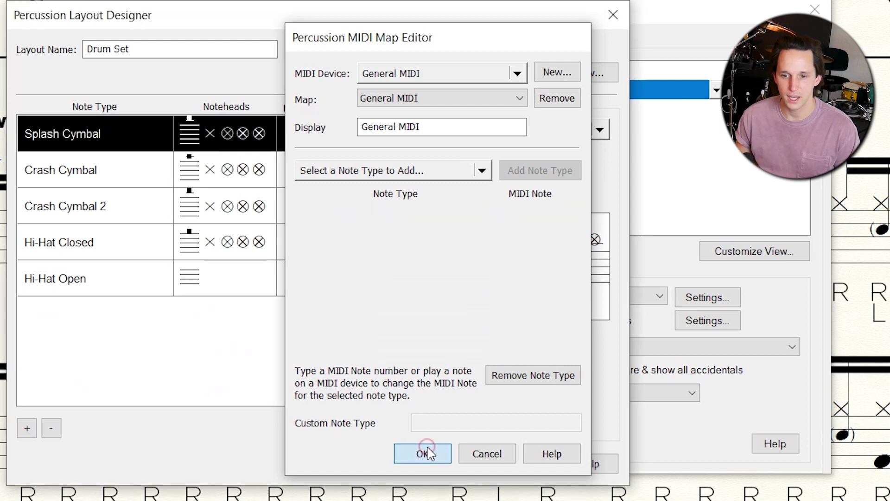
left_click(453, 460)
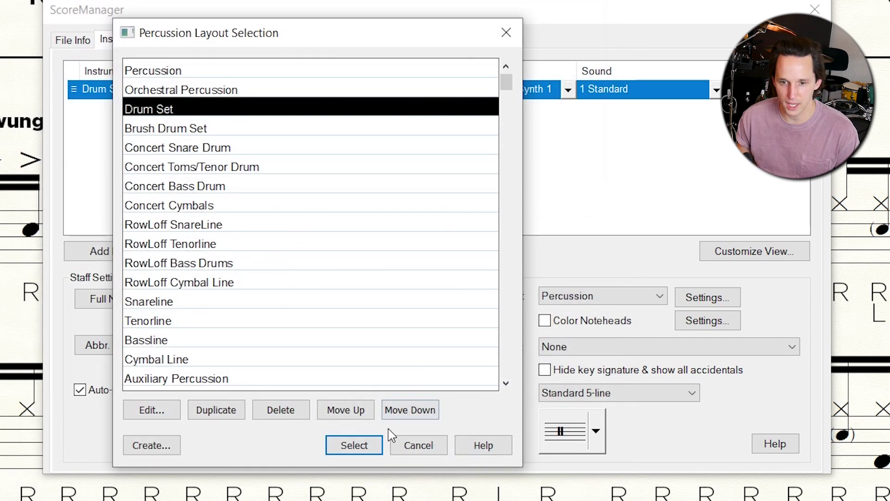
left_click(351, 447)
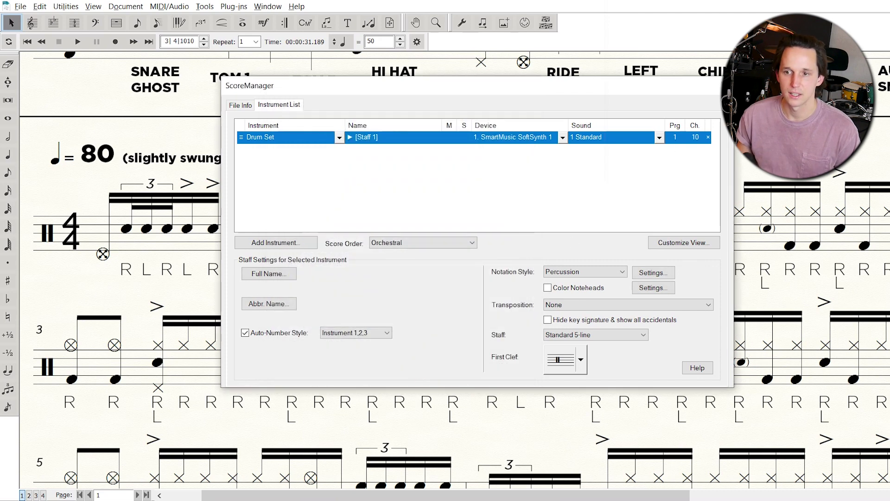
key("ctrl+k")
Step: Set the playback position to measure 2 and start playing the score
left_click(203, 44)
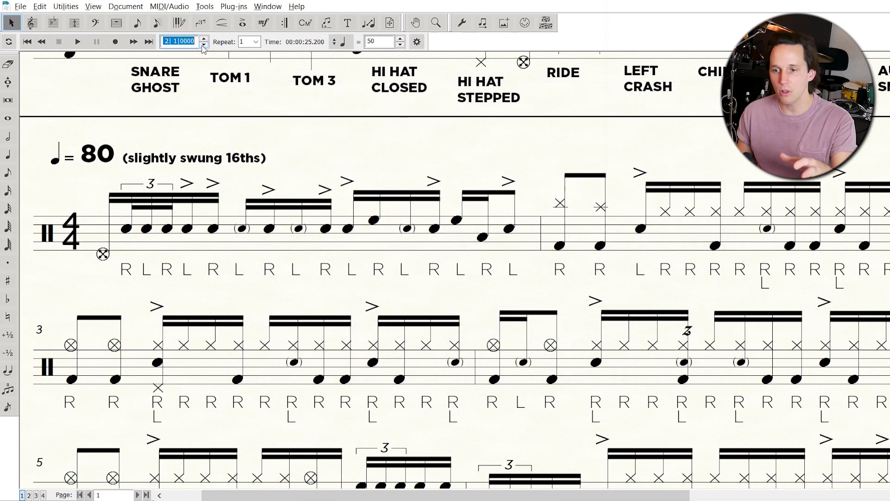
scroll(216, 161, "down", 2)
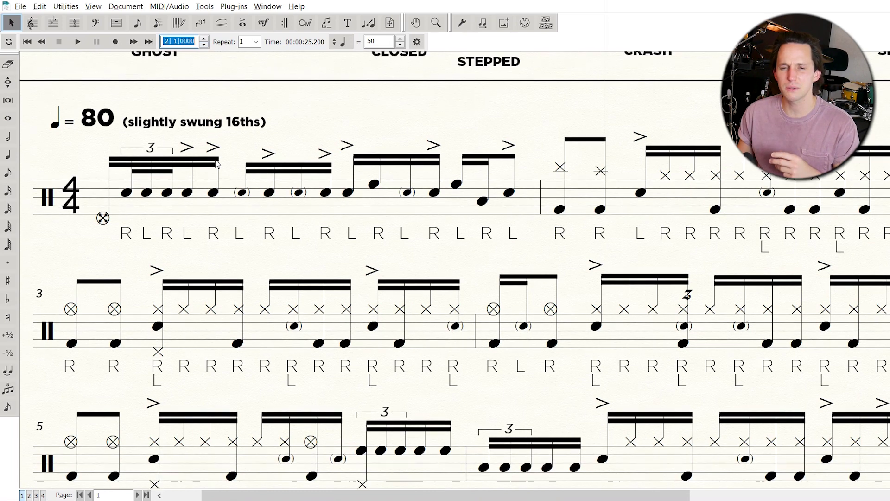
left_click(79, 42)
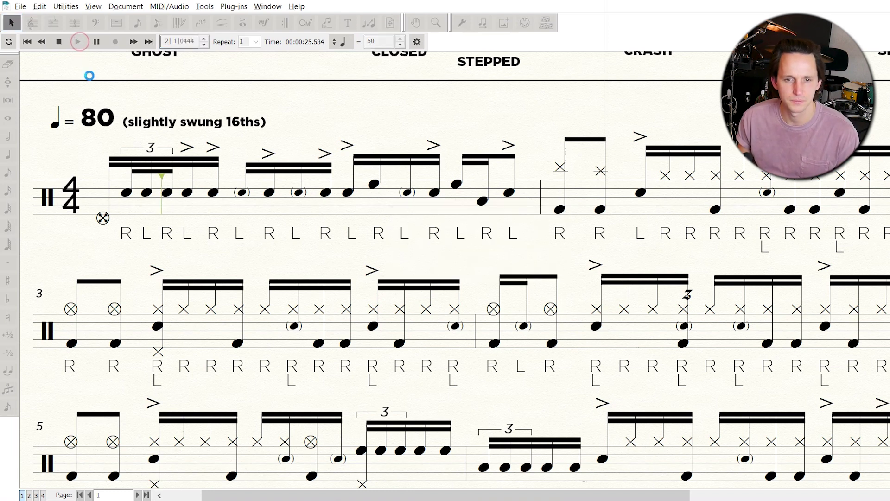